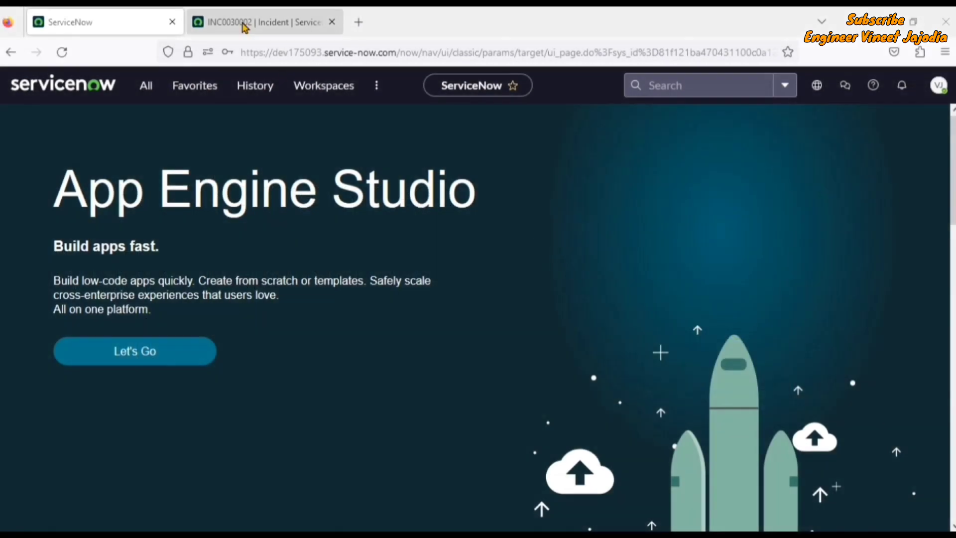
Open the incident about the server not working and check the Caller field's autocomplete suggestions using only the caller's first name
click(244, 25)
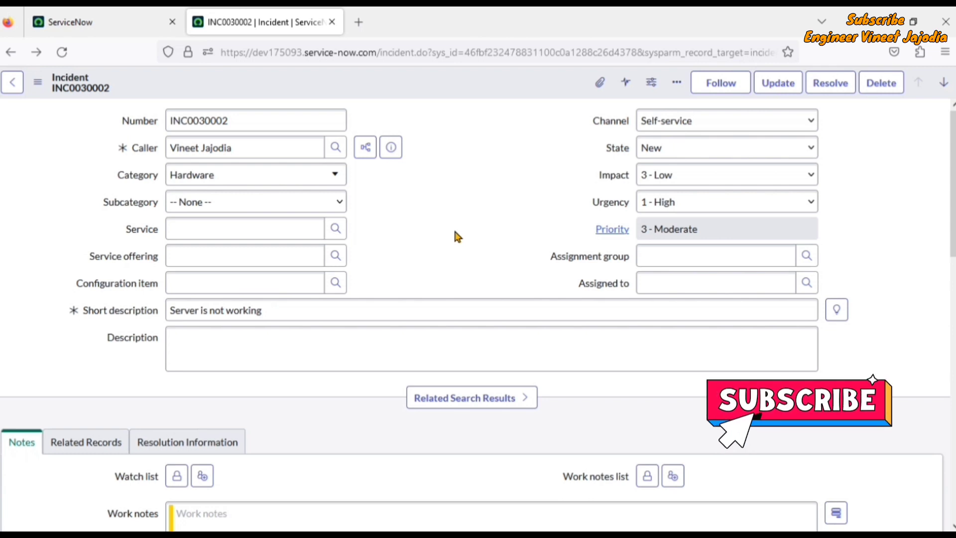
click(224, 146)
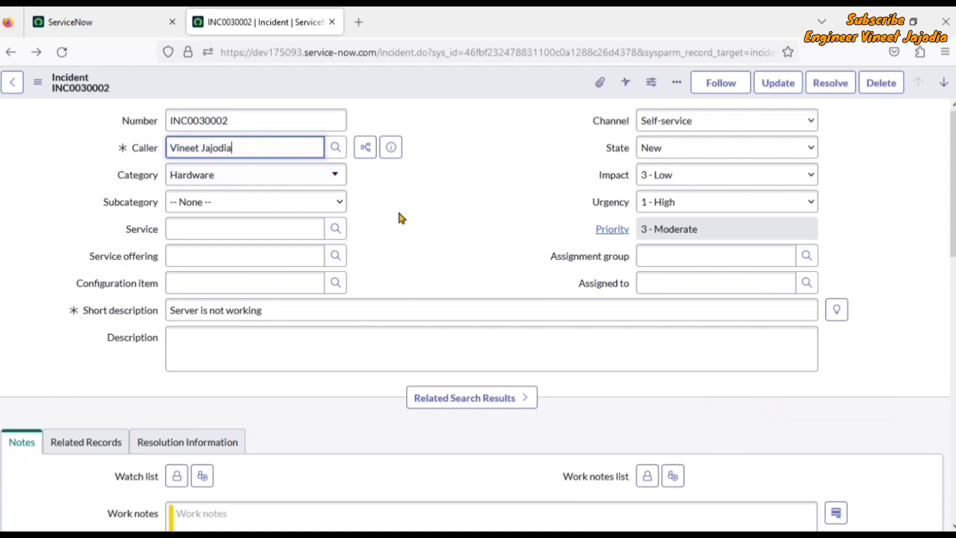
key(BackSpace)
key(BackSpace)
key(BackSpace)
key(BackSpace)
key(BackSpace)
key(BackSpace)
key(BackSpace)
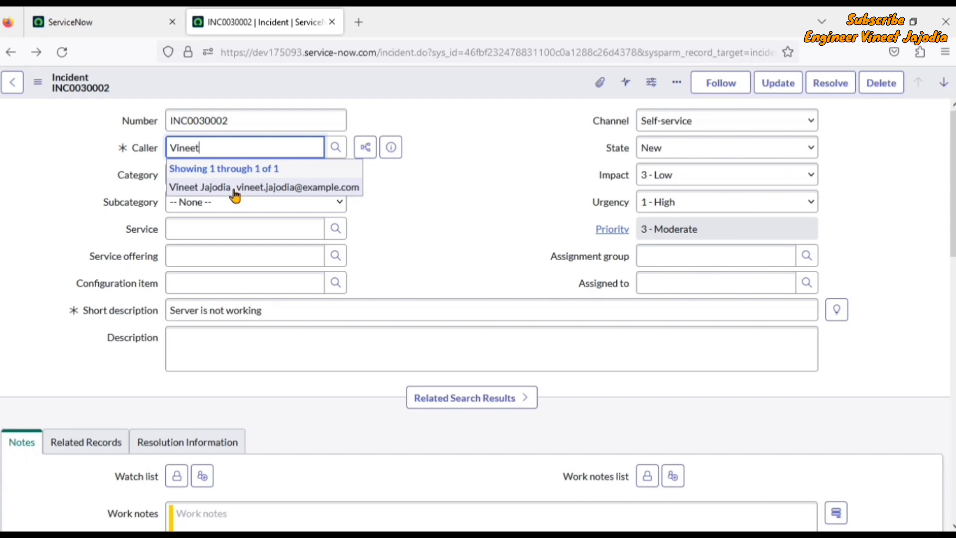
click(448, 229)
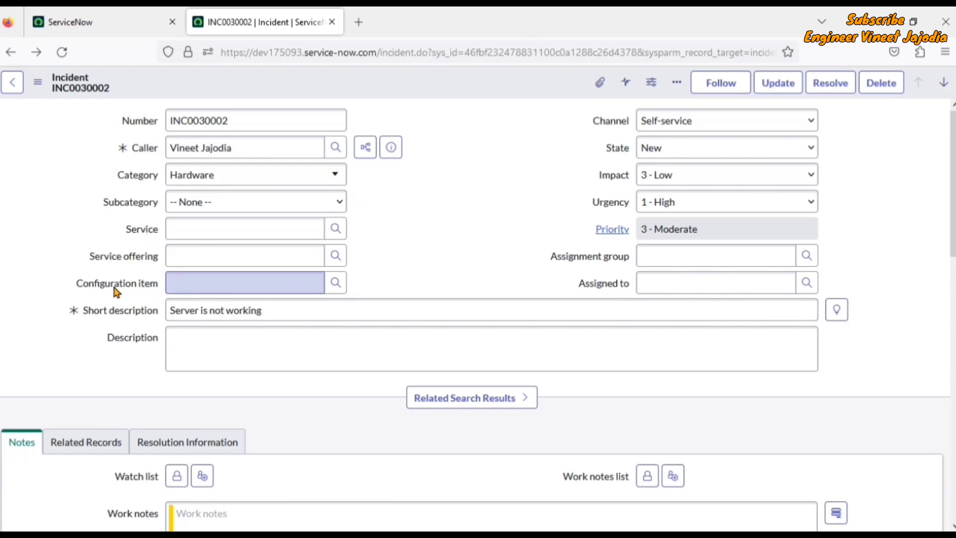
Check the autocomplete suggestions for "Server" in the Configuration item field, and clear the entry
click(226, 284)
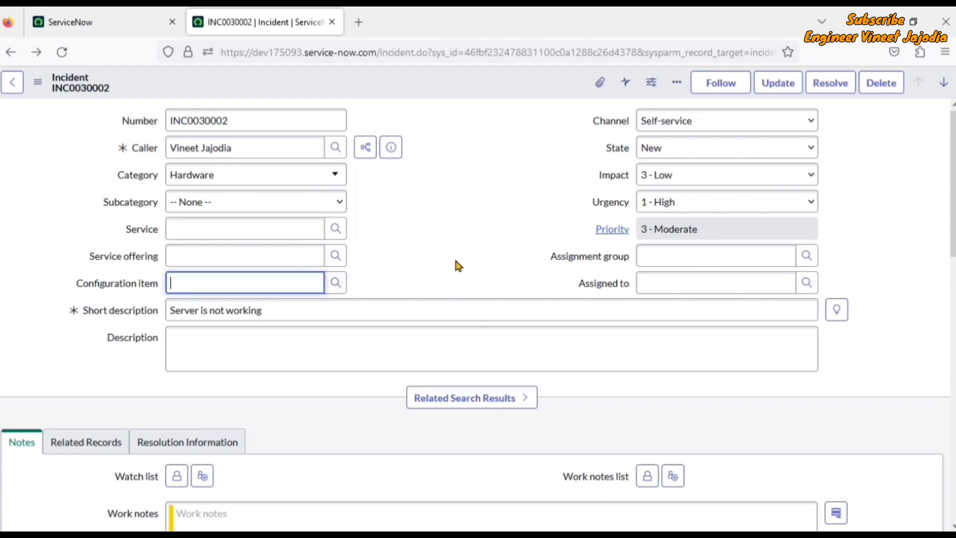
text(Server)
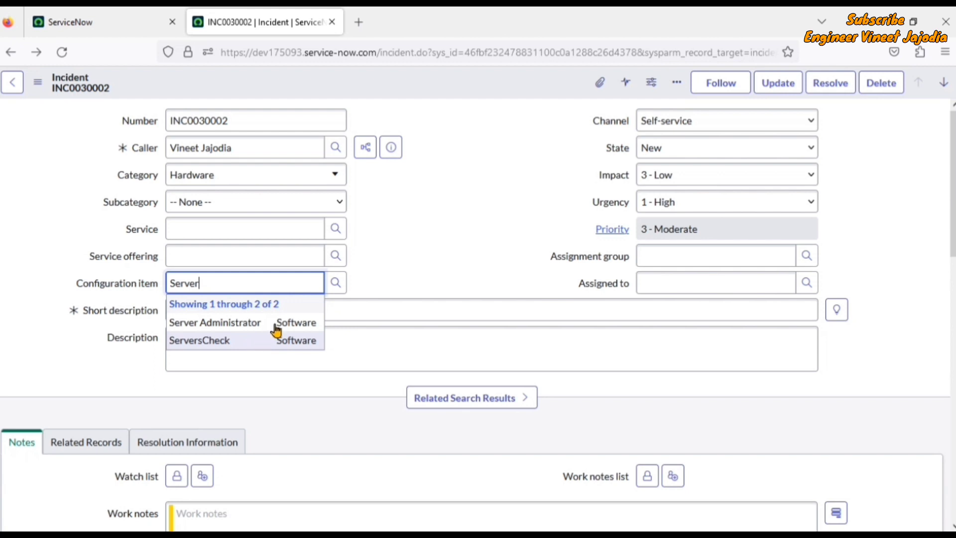
click(418, 241)
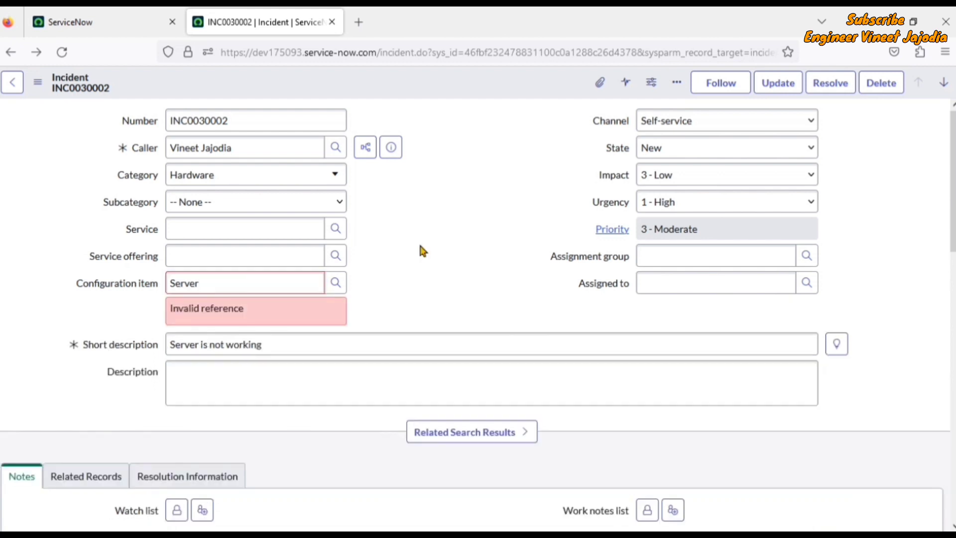
click(270, 280)
key(BackSpace)
key(BackSpace)
key(BackSpace)
key(BackSpace)
key(BackSpace)
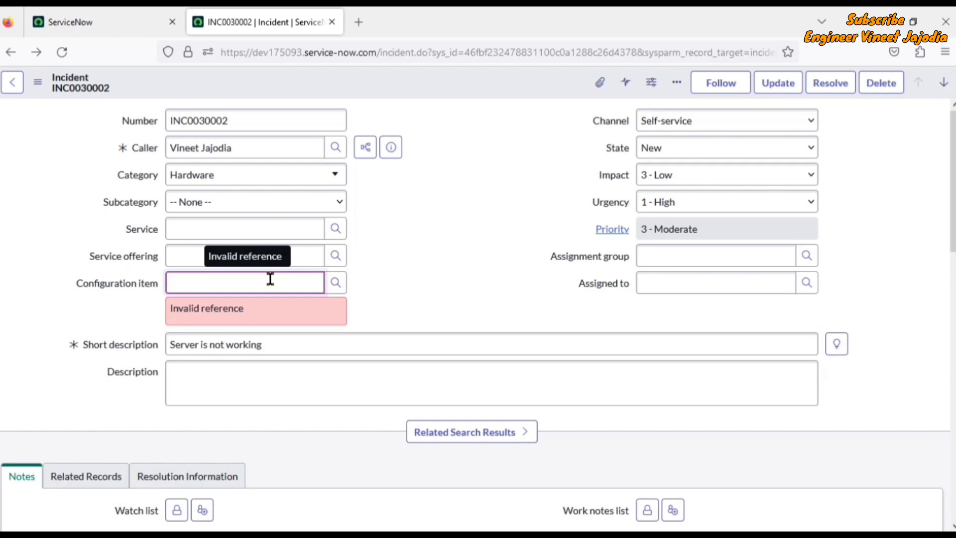
click(375, 264)
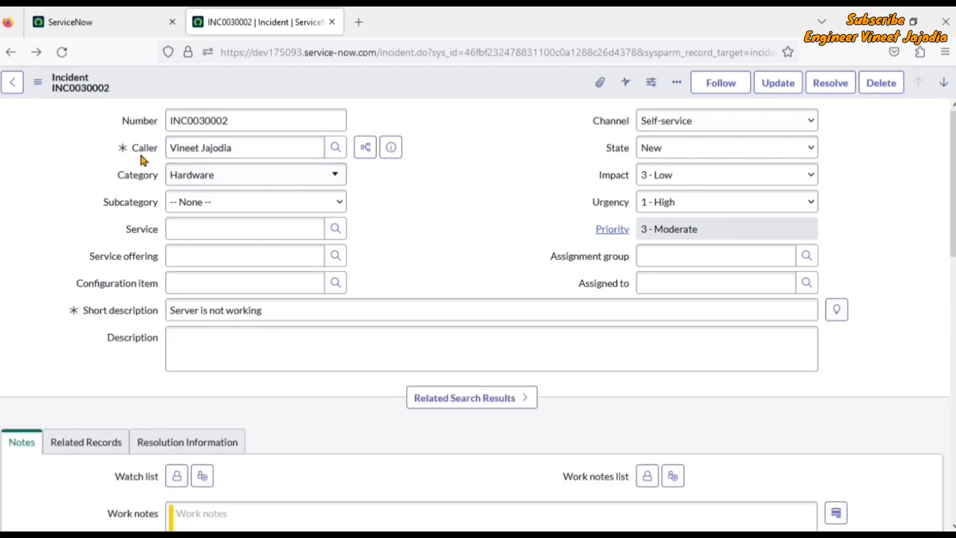
Shorten the Caller entry to the first name again to examine which columns its suggestion list shows
click(263, 147)
key(BackSpace)
key(BackSpace)
key(BackSpace)
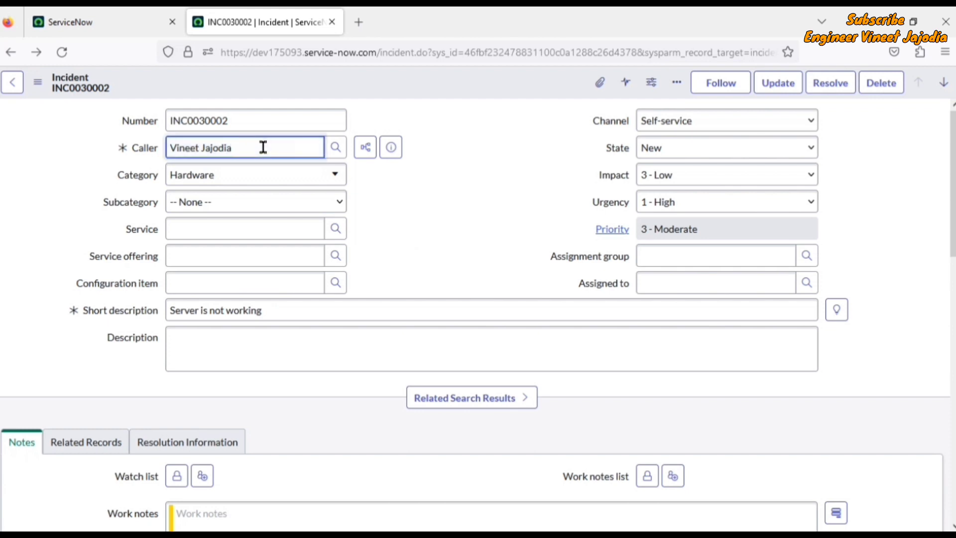
key(BackSpace)
key(BackSpace)
key(BackSpace)
key(BackSpace)
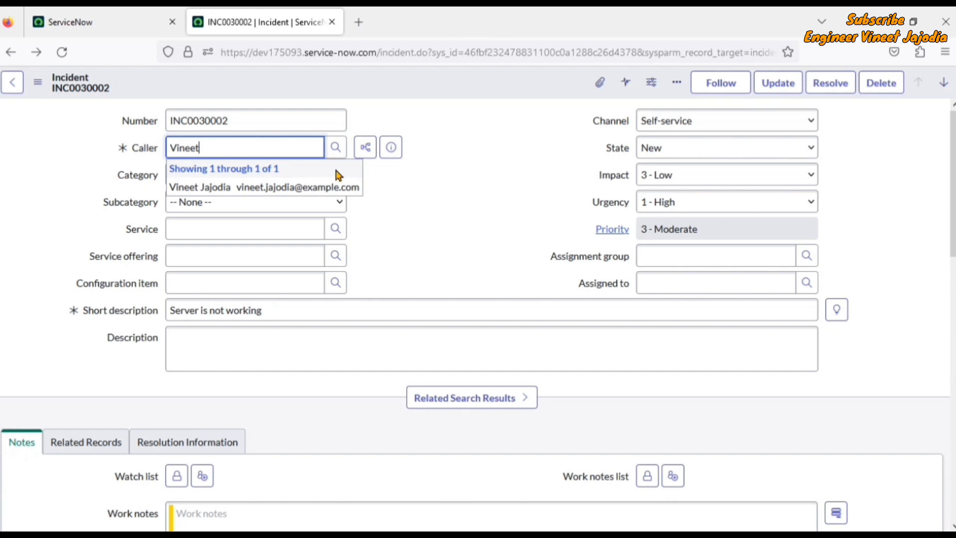
click(423, 188)
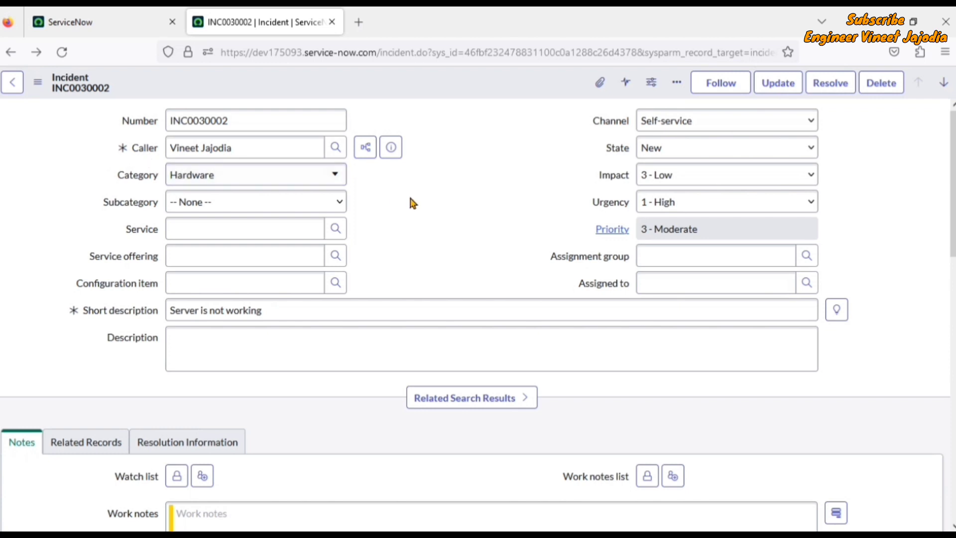
Open the caller's user record in a separate tab from the reference preview and examine its title and department fields
click(391, 148)
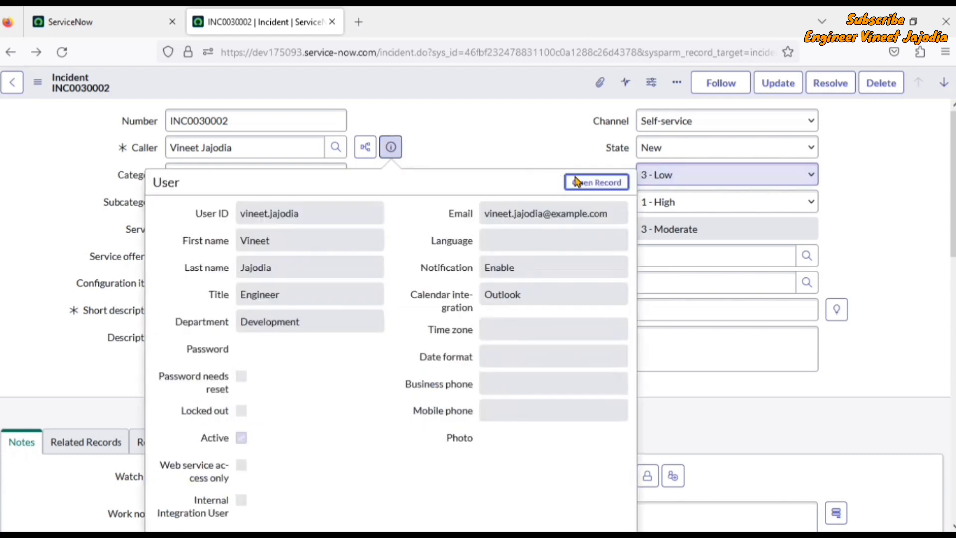
middle_click(596, 182)
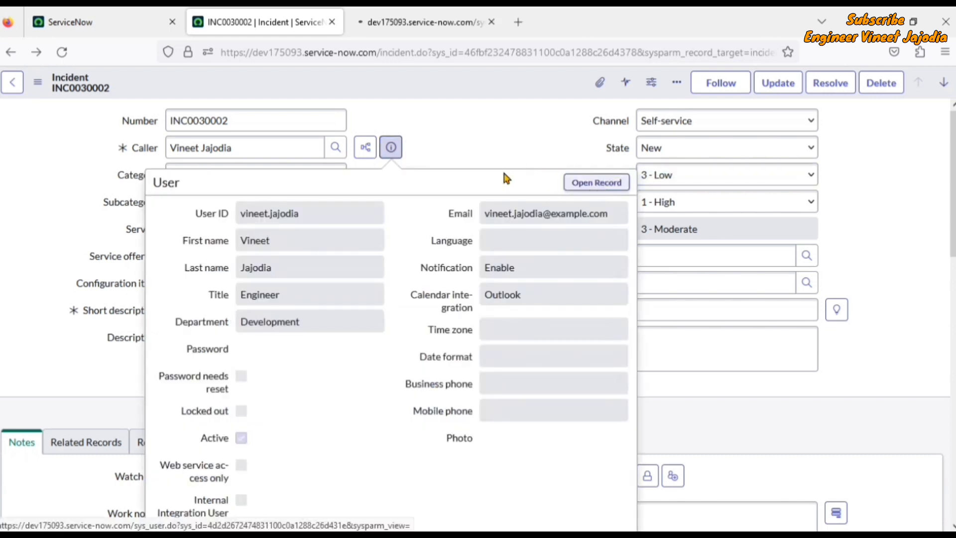
click(437, 28)
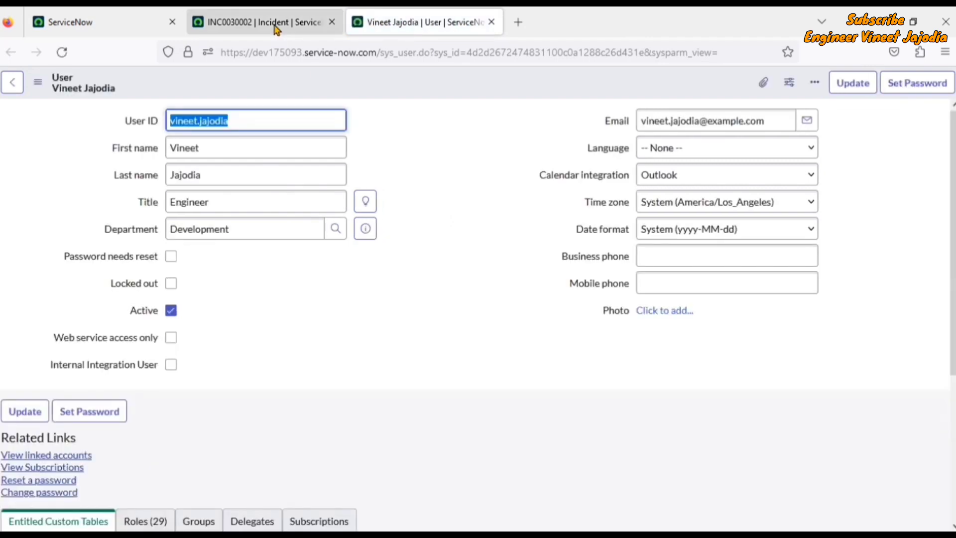
click(273, 23)
click(73, 155)
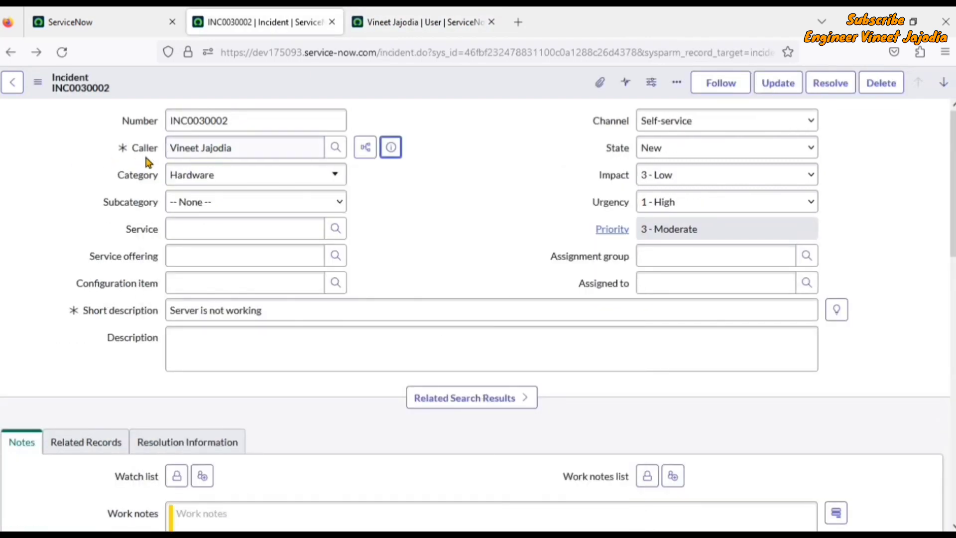
click(403, 24)
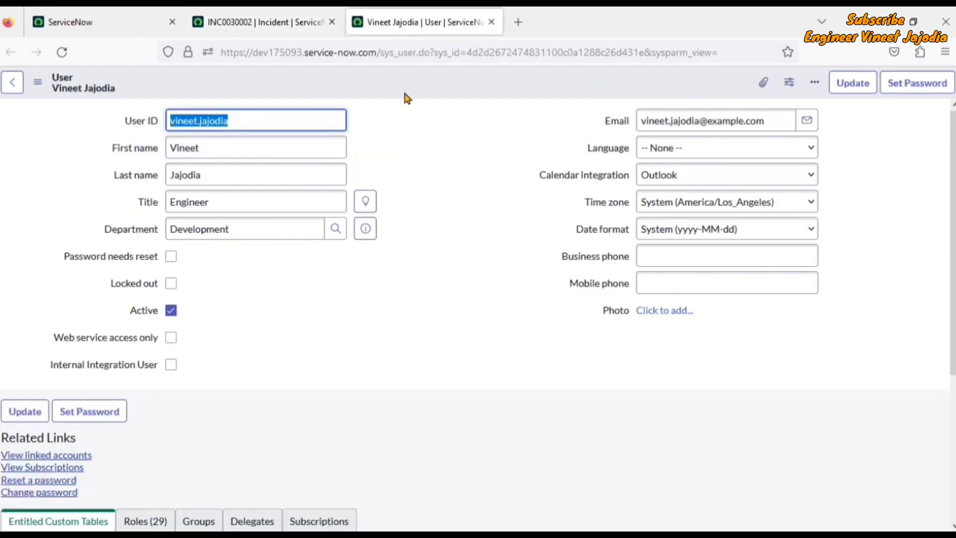
click(446, 158)
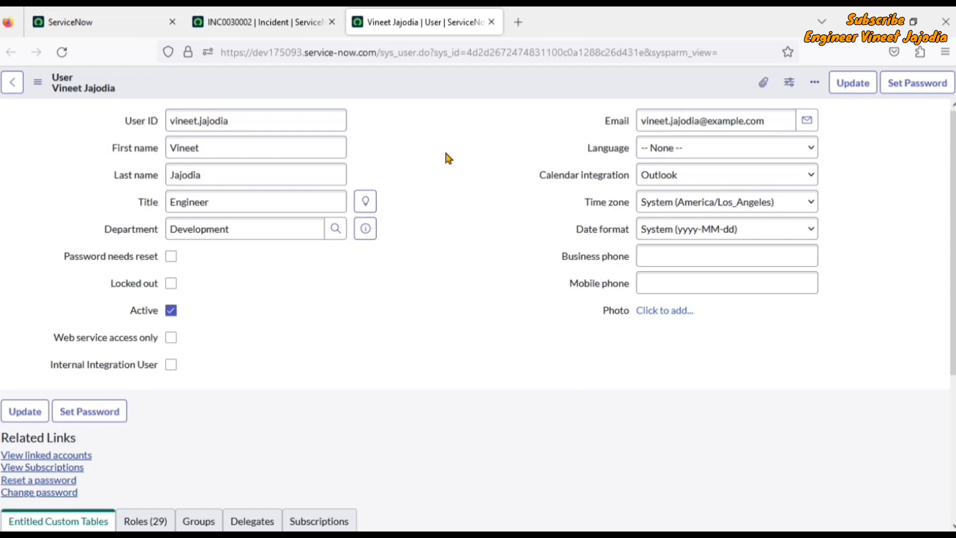
click(145, 201)
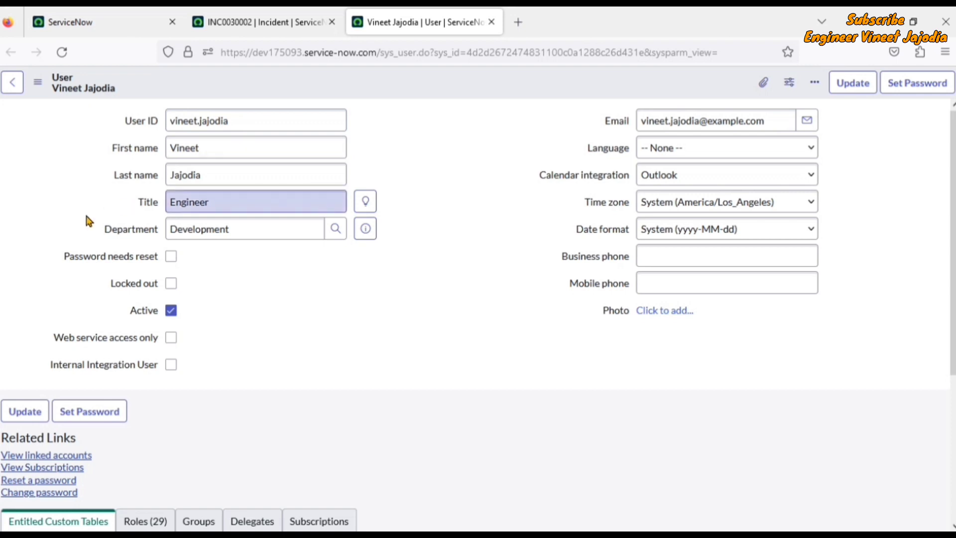
Compare the incident's Caller suggestions for the first name with the title and department on the caller's user record
click(252, 31)
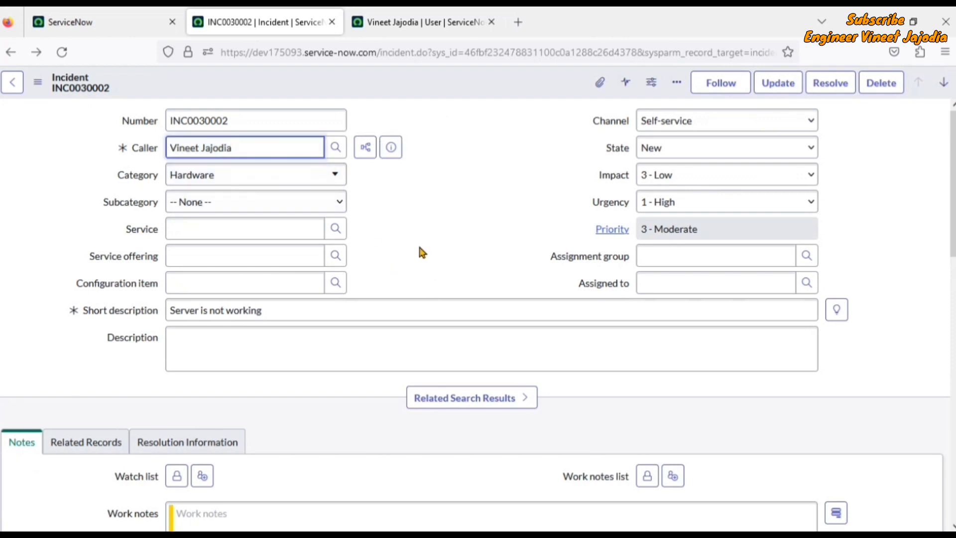
key(BackSpace)
key(BackSpace)
key(BackSpace)
key(BackSpace)
key(BackSpace)
key(BackSpace)
key(BackSpace)
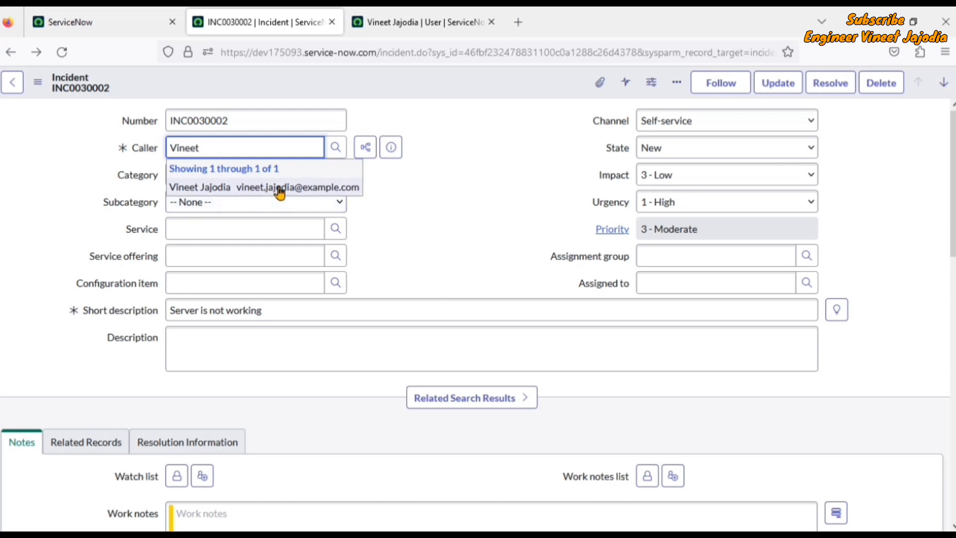
key(Tab)
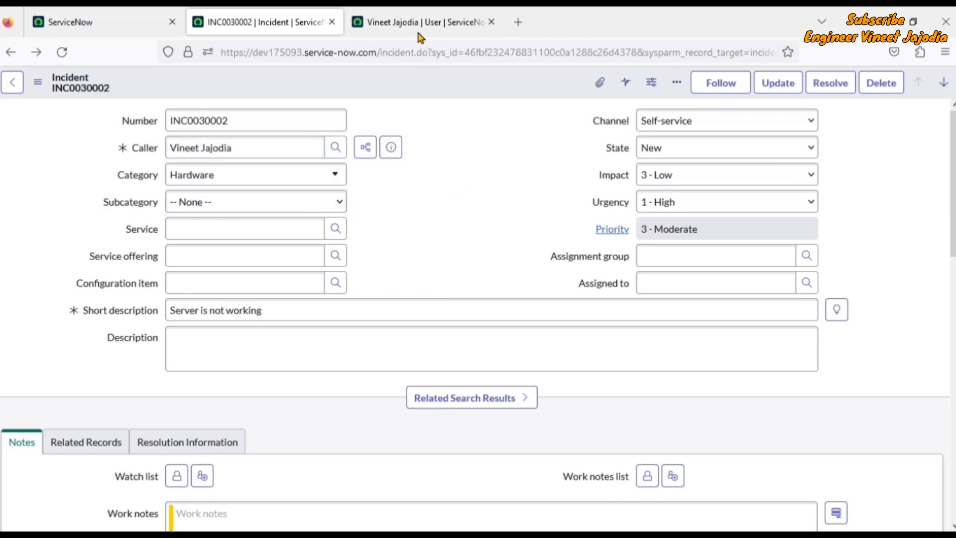
click(418, 22)
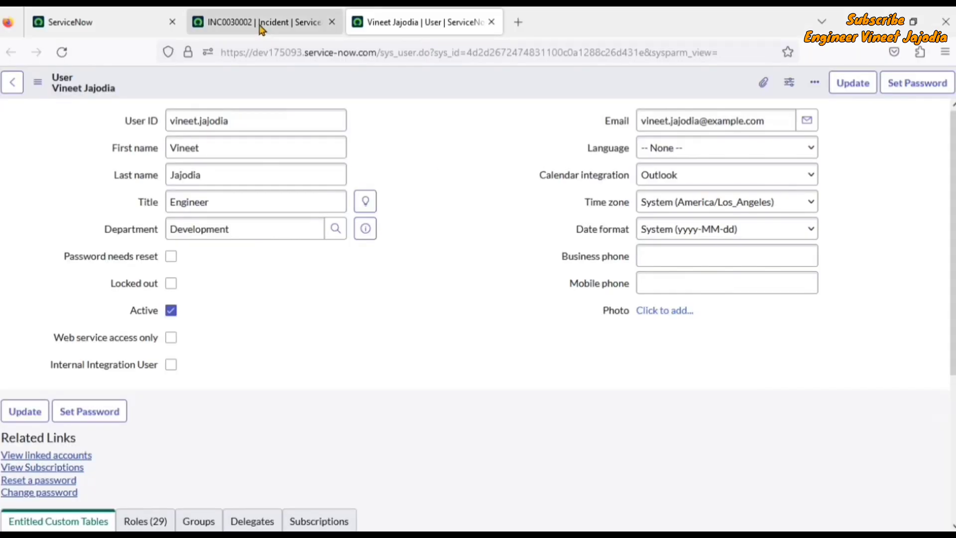
click(261, 24)
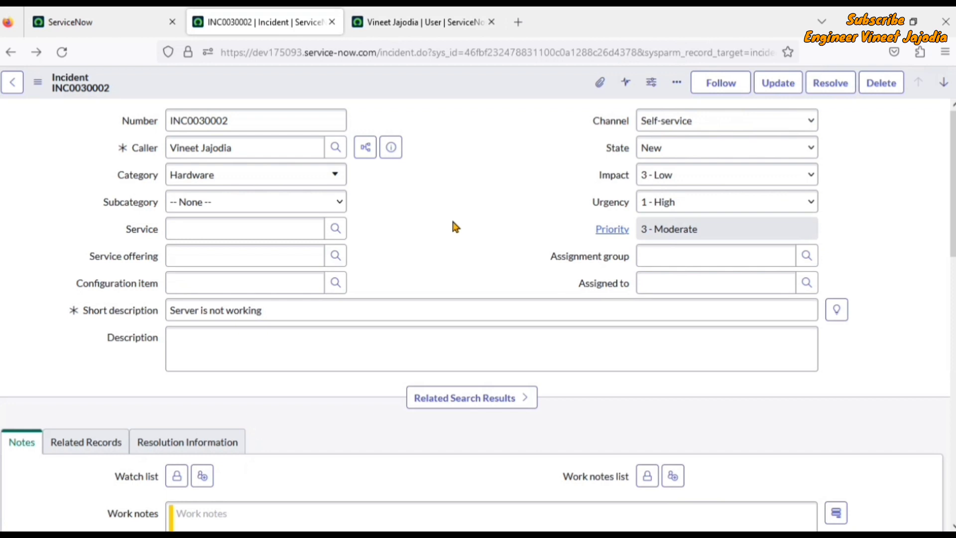
Open the dictionary entry of the incident's Caller field and append ", ref_ac_columns" to its attributes
right_click(141, 155)
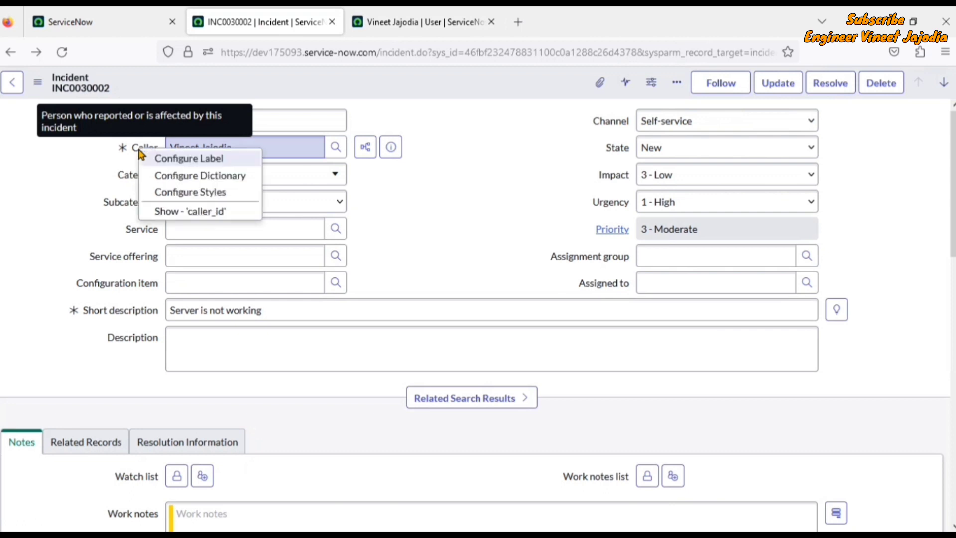
click(176, 178)
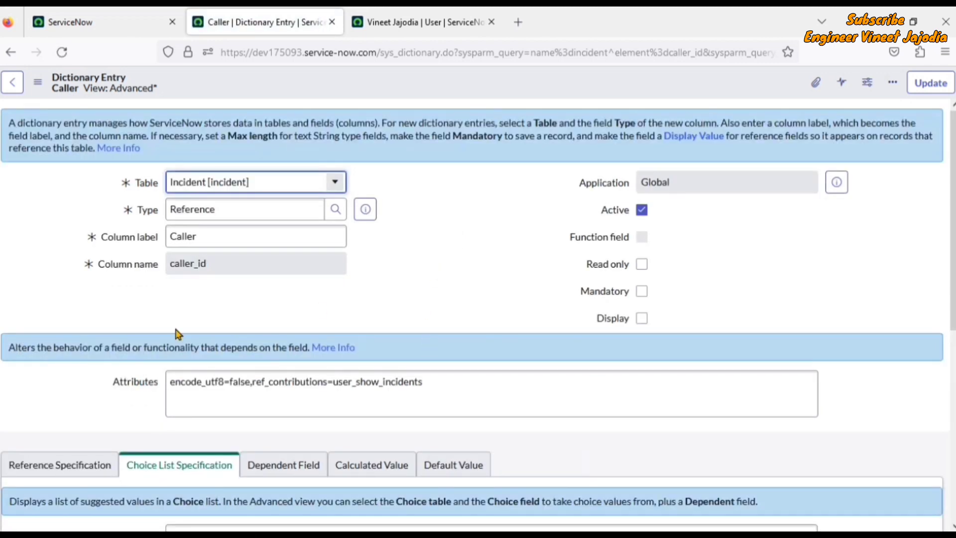
click(139, 374)
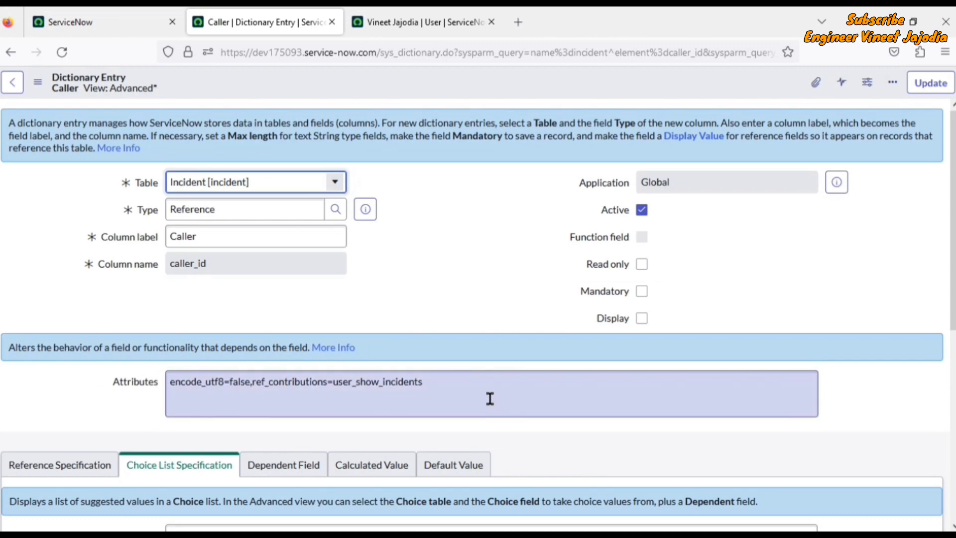
click(433, 386)
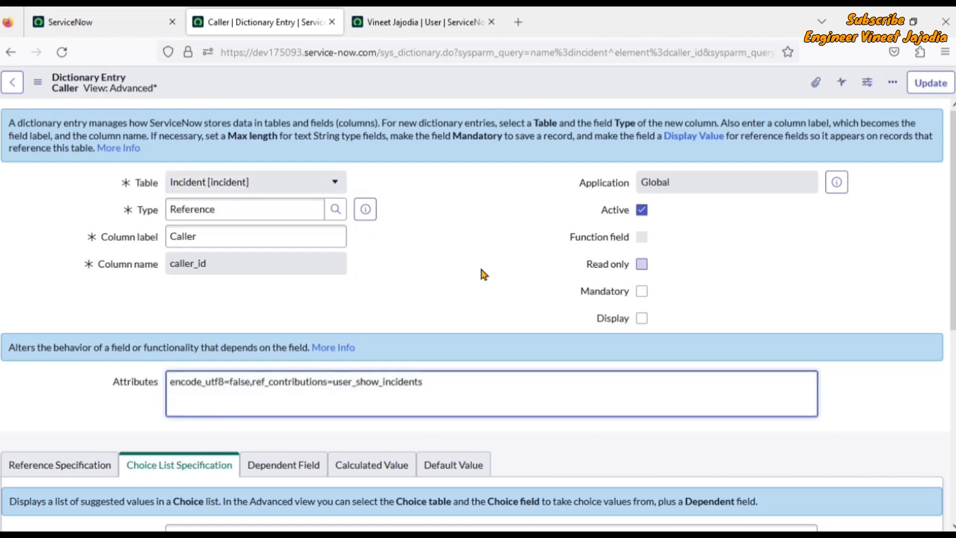
text(, ref)
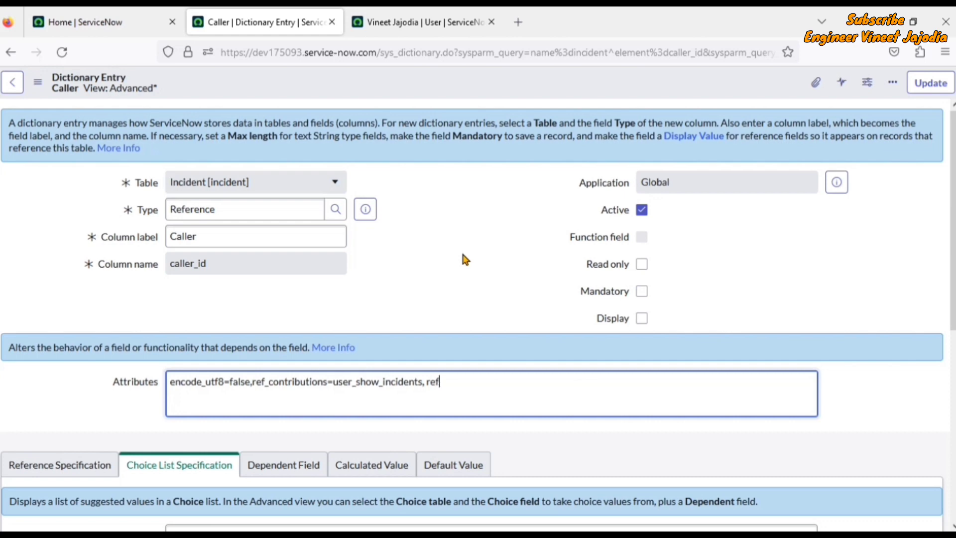
text(_ac_columns)
Check the Title and Department column names on the user record, and complete the Caller attribute as ref_ac_columns=department;title
click(407, 19)
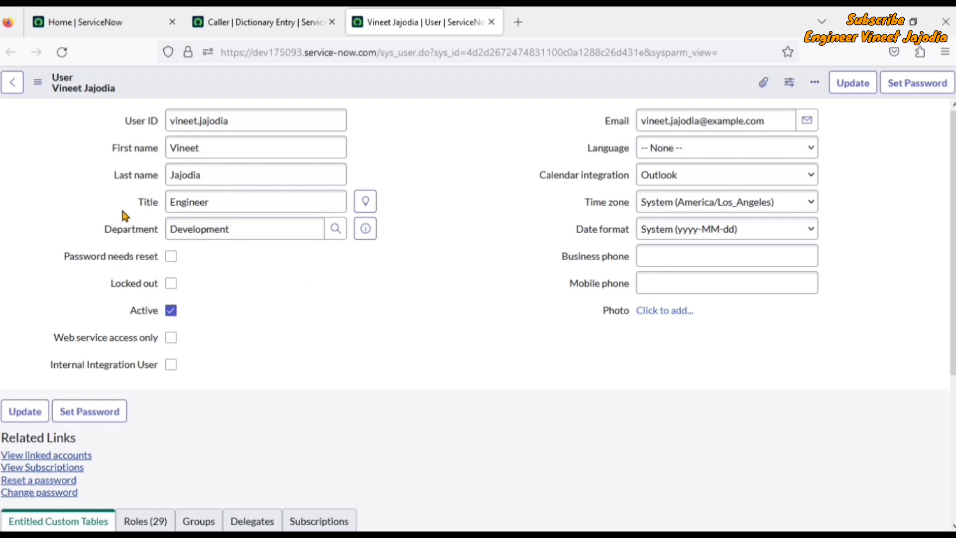
right_click(147, 208)
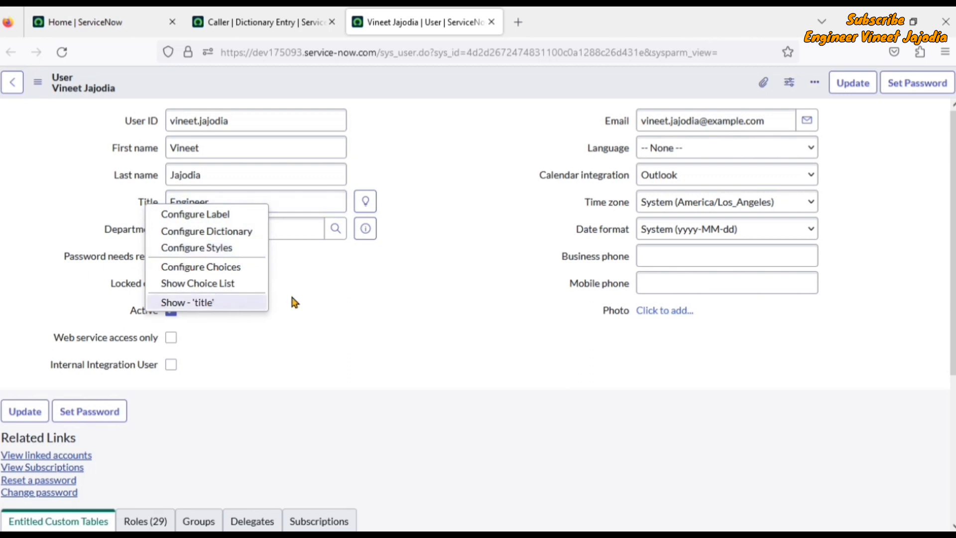
click(313, 299)
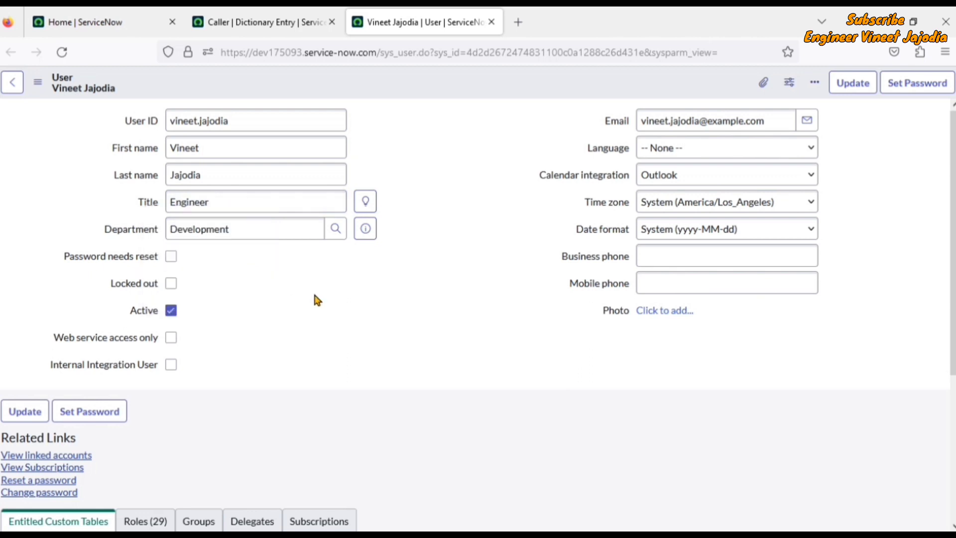
right_click(141, 234)
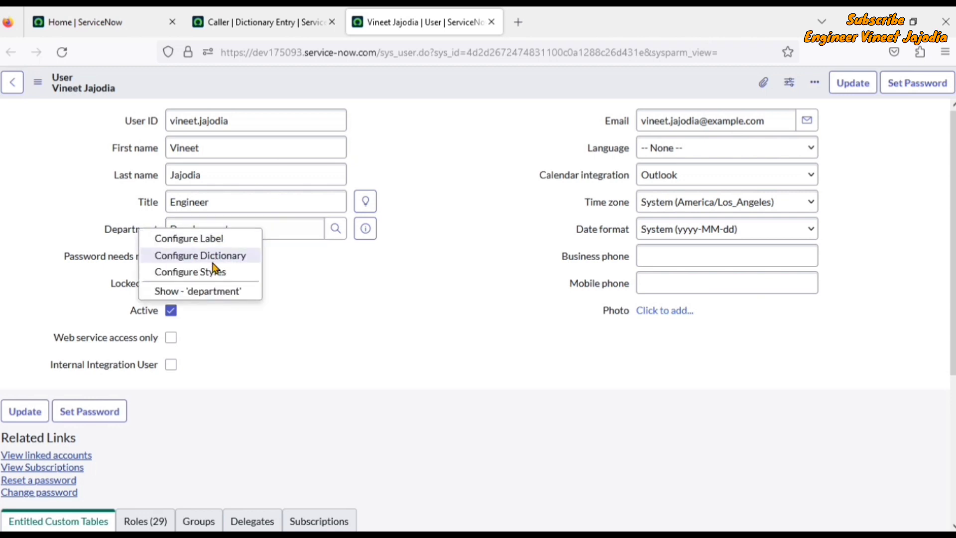
click(309, 294)
click(260, 25)
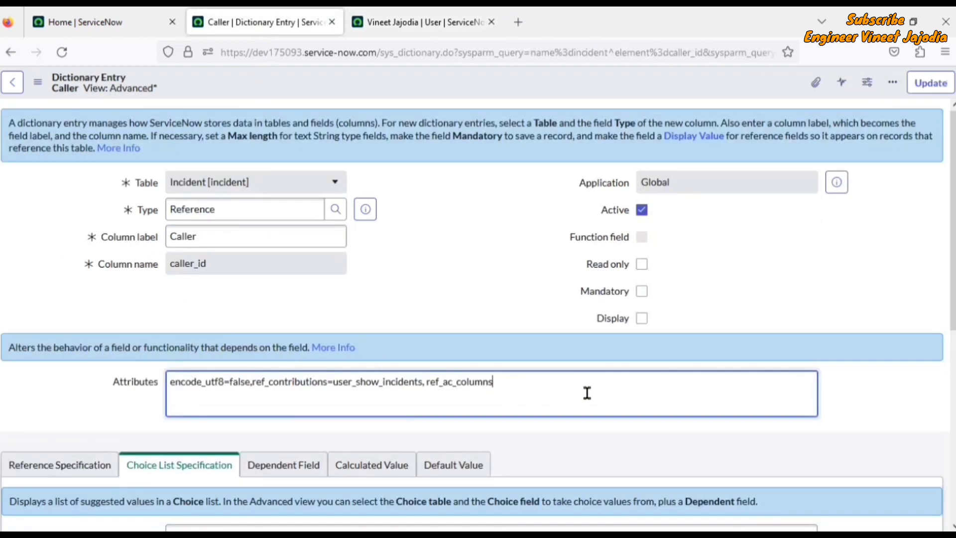
text(=department;title)
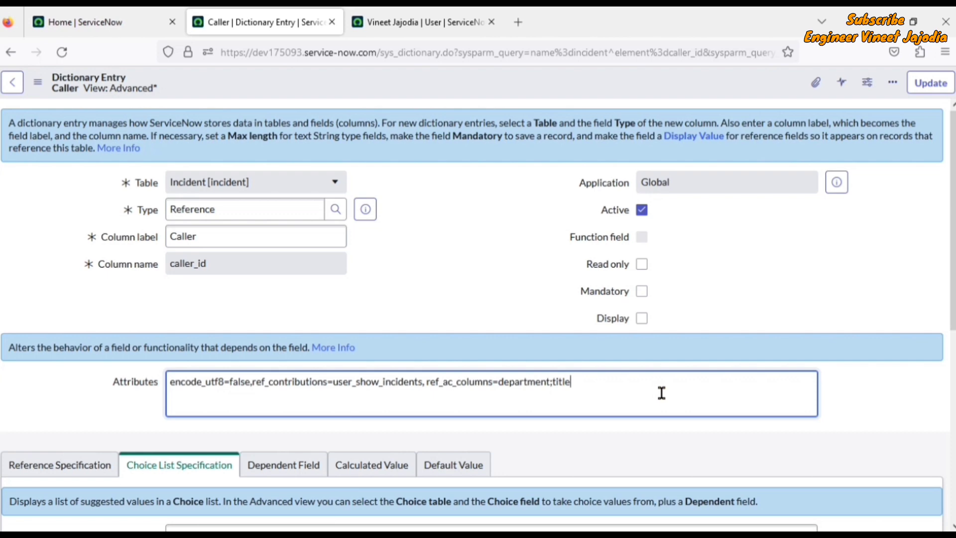
Save the Caller dictionary entry and open the "Server is not working" incident from the incident.list view
click(920, 84)
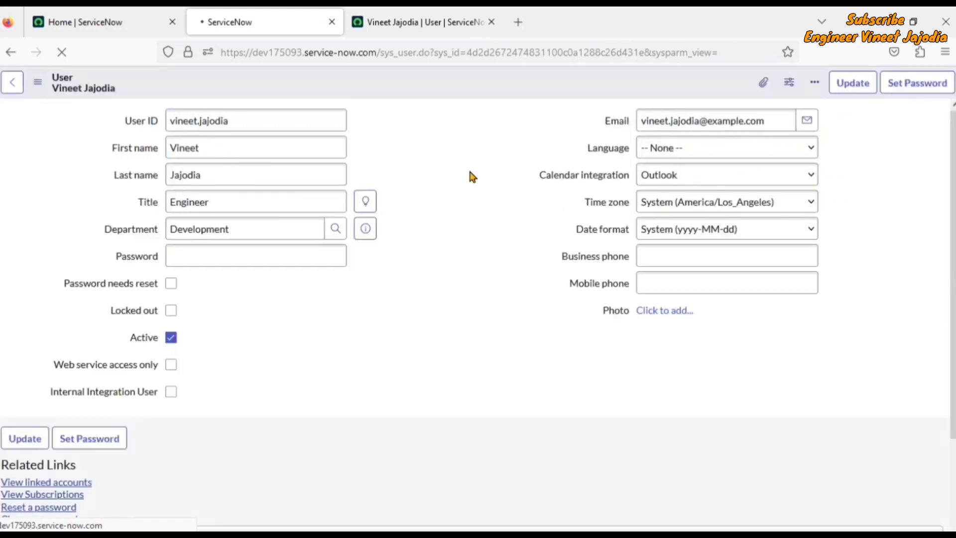
click(117, 28)
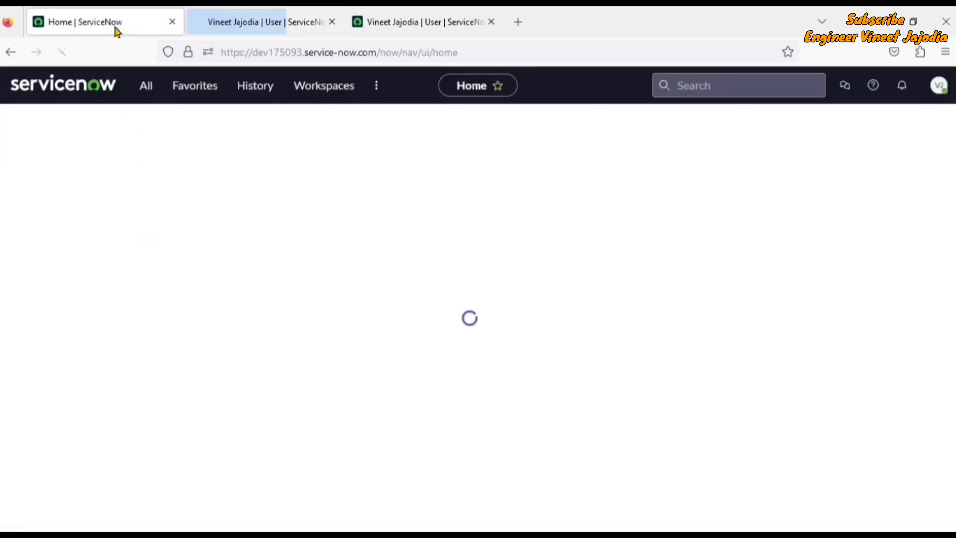
click(139, 89)
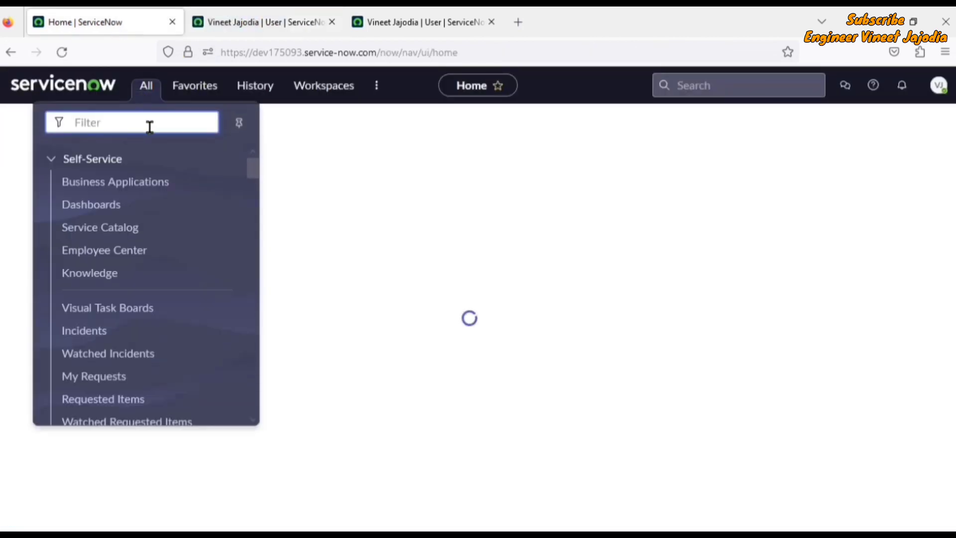
text(inc)
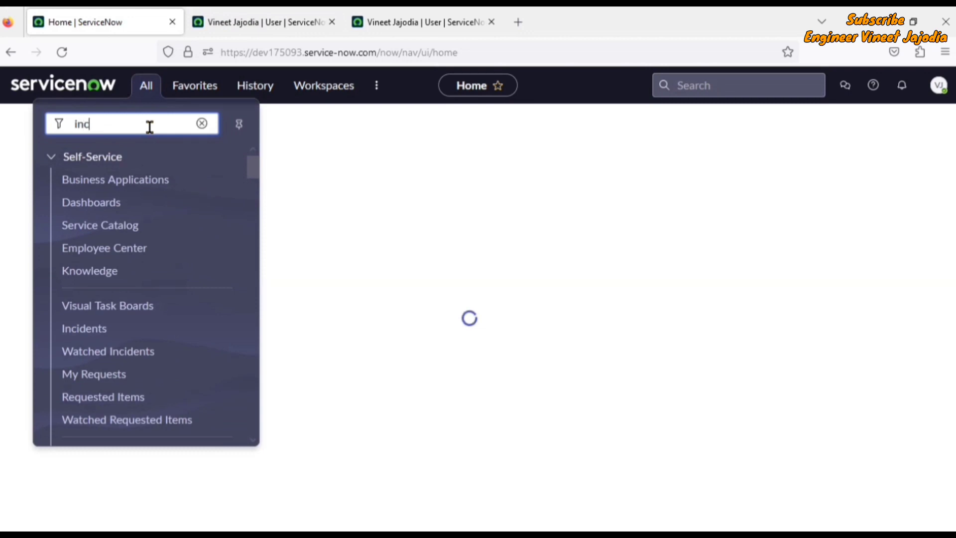
text(ident)
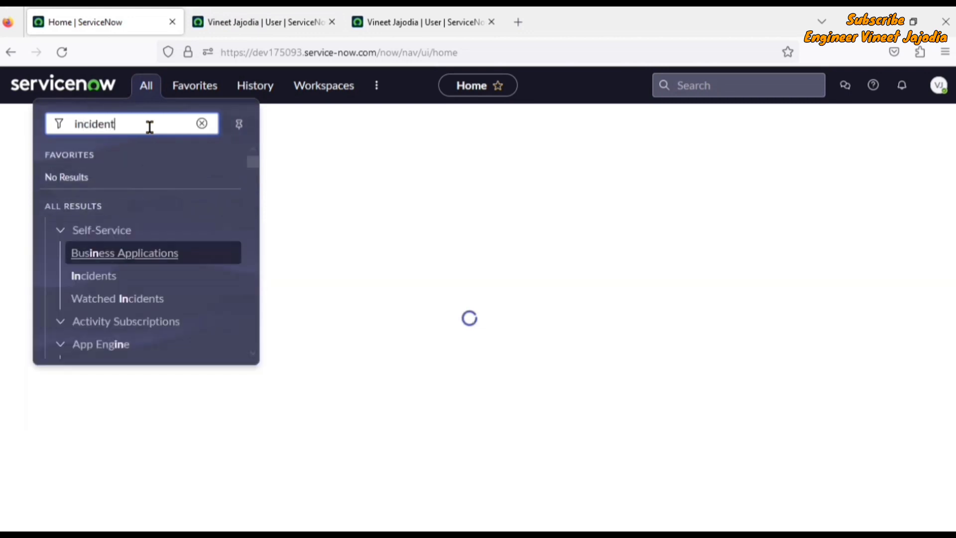
text(.list)
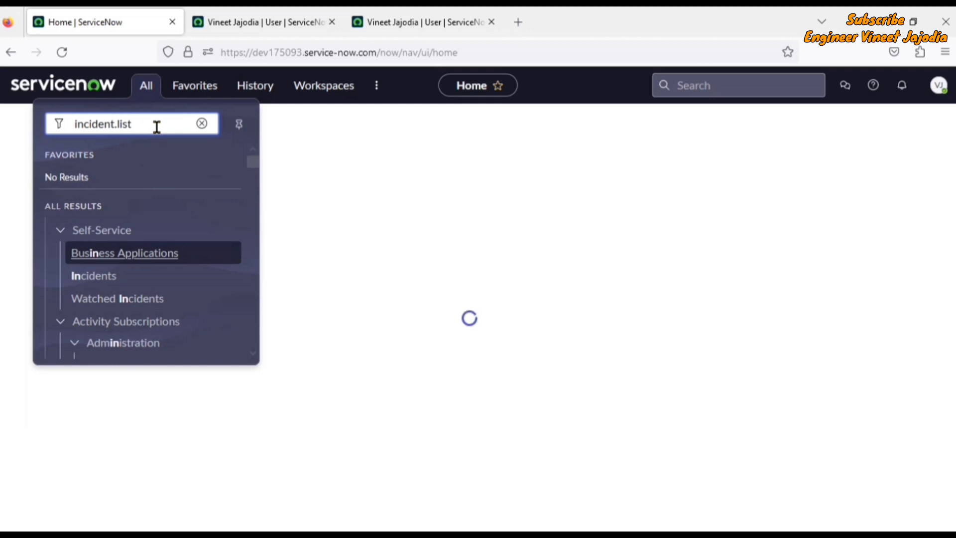
key(Return)
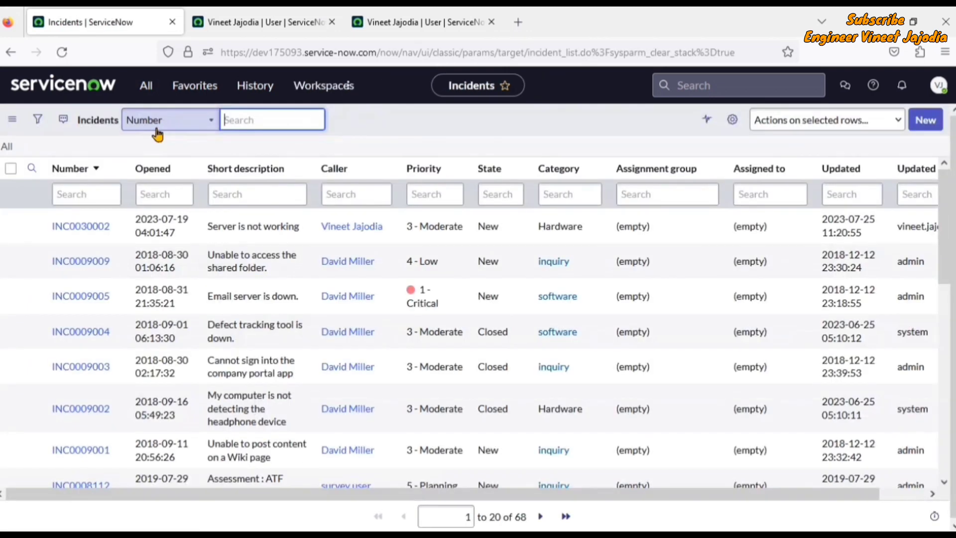
click(81, 234)
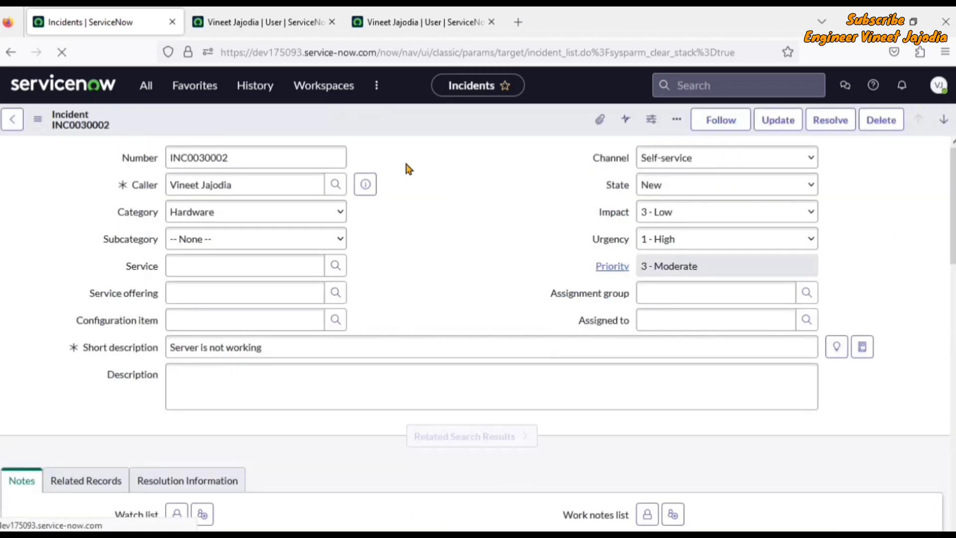
Shorten the caller's name in the incident's Caller field to check the department and title columns in the suggestions
click(437, 248)
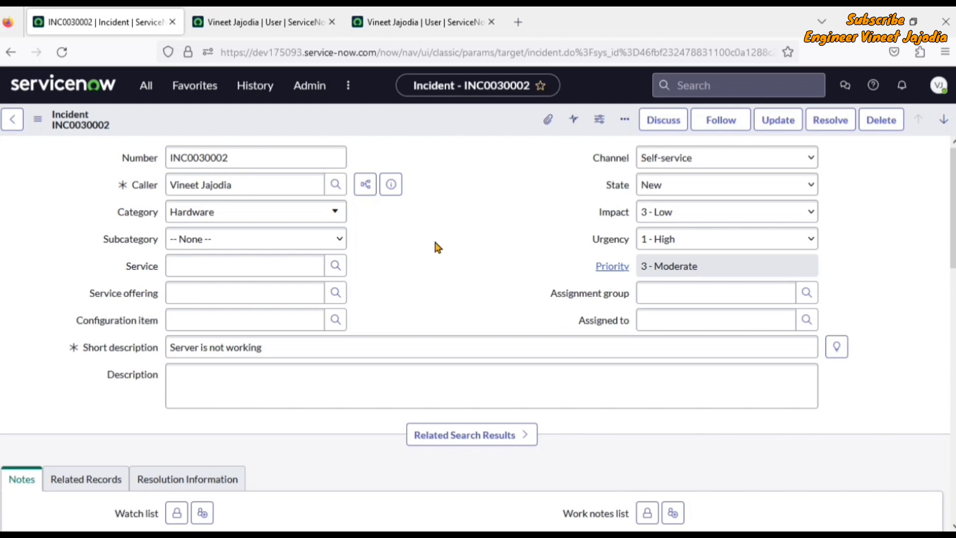
click(271, 181)
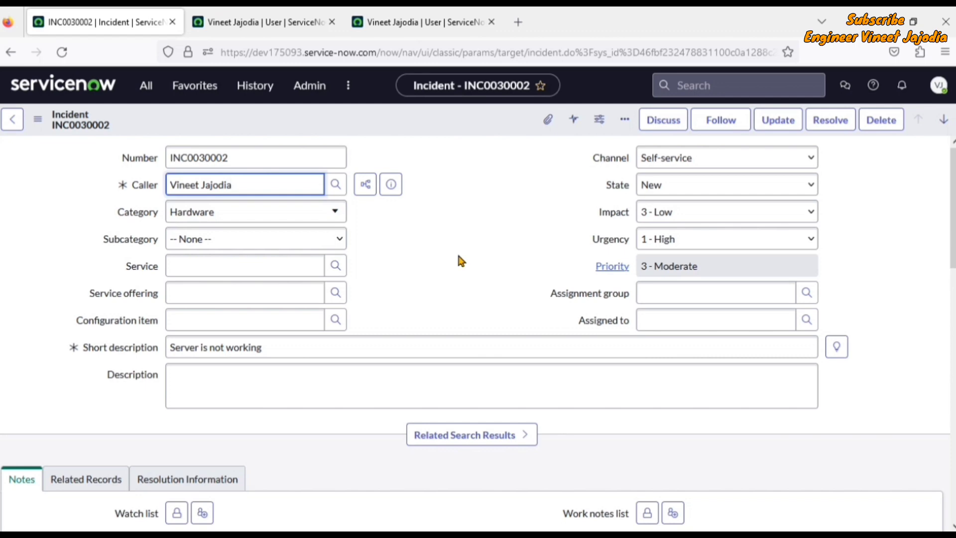
key(BackSpace)
key(BackSpace)
key(BackSpace)
key(BackSpace)
key(BackSpace)
key(BackSpace)
key(BackSpace)
key(BackSpace)
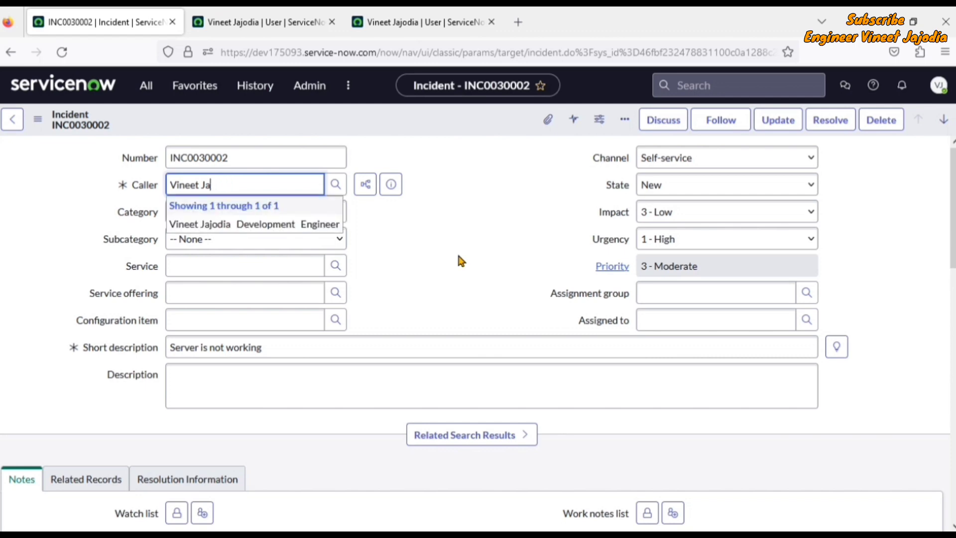
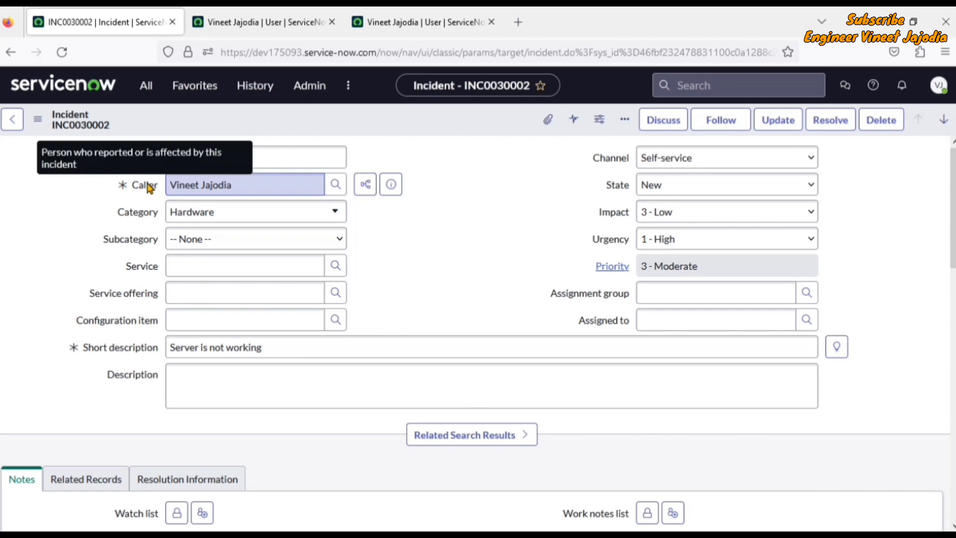
Open the dictionary entry of the incident's Caller field and append ";email" to its ref_ac_columns attribute
click(181, 213)
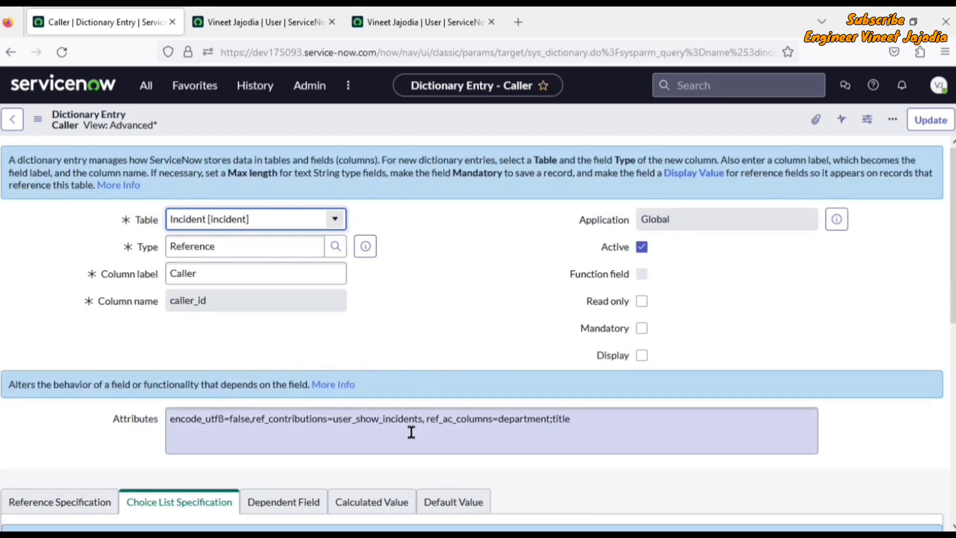
click(658, 420)
text(;email)
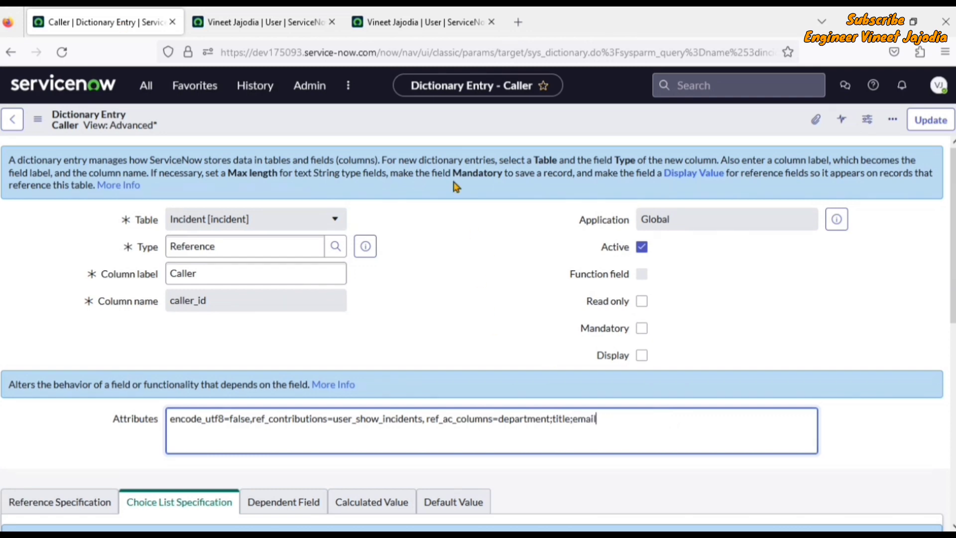
Check the Email field's column name on the user record, and save the Caller dictionary entry
click(427, 29)
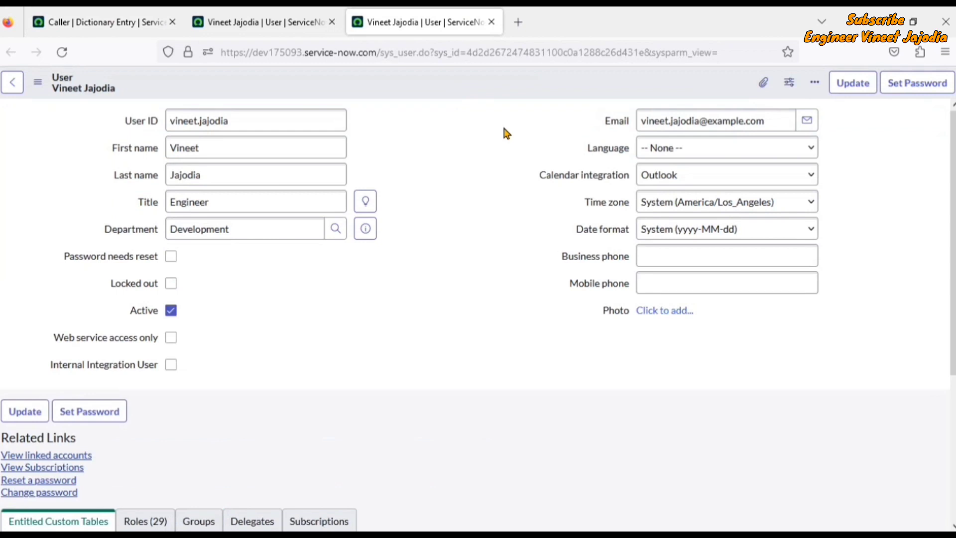
right_click(617, 126)
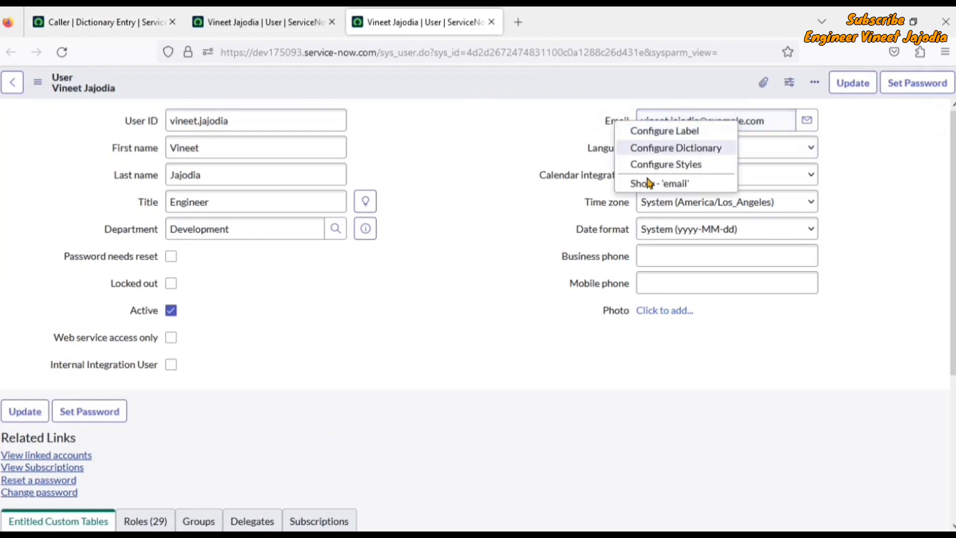
click(448, 145)
click(107, 25)
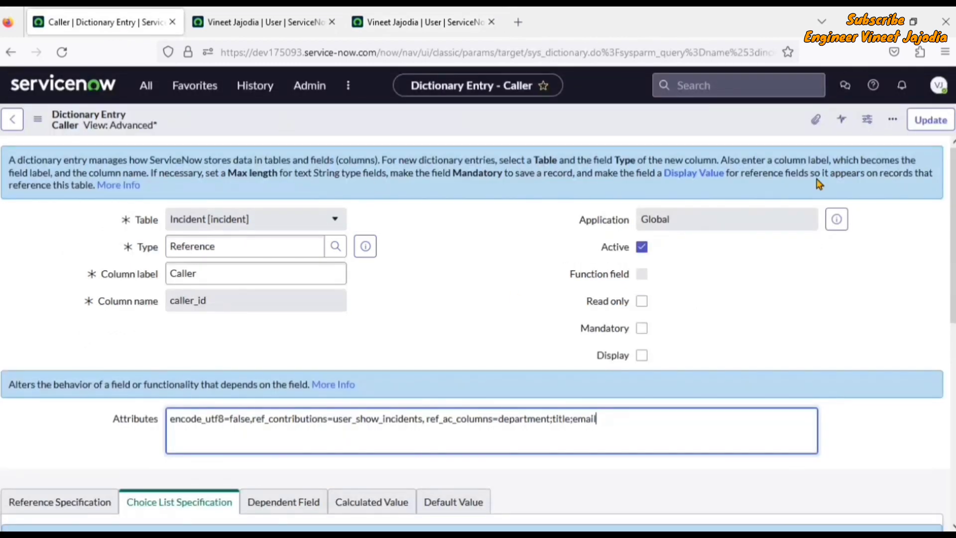
click(923, 130)
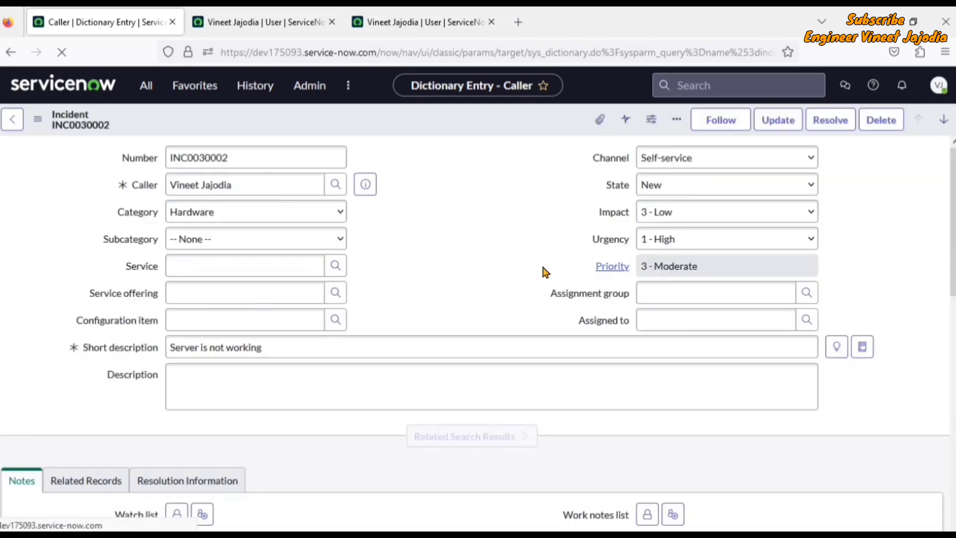
Reduce the incident's Caller value to the first name, examine the suggestion's email column, and restore the caller
click(249, 187)
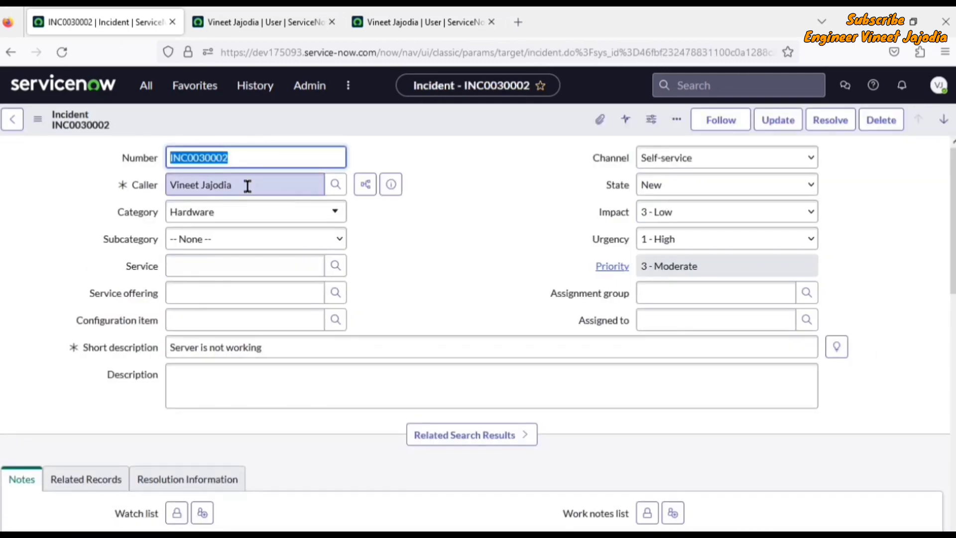
key(BackSpace)
key(BackSpace)
key(BackSpace)
key(BackSpace)
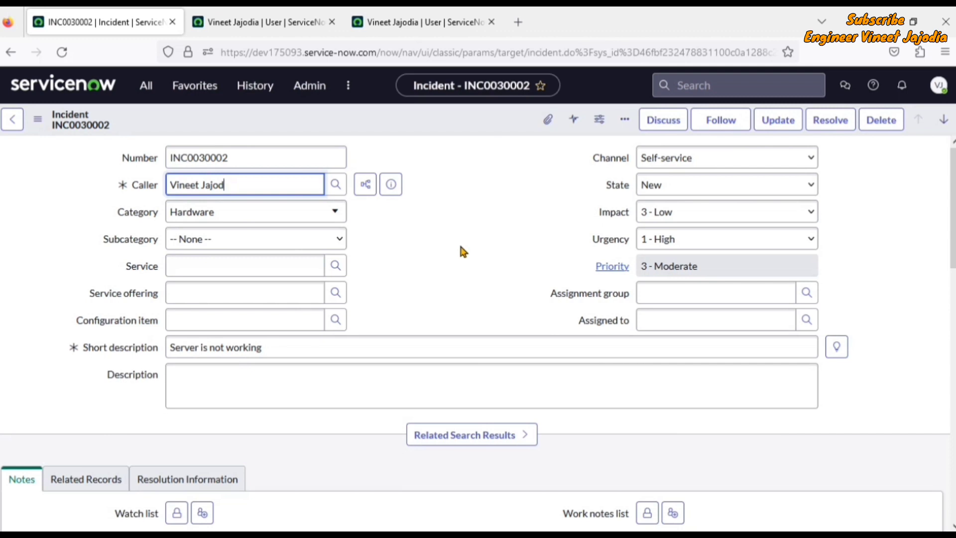
key(BackSpace)
key(BackSpace)
key(BackSpace)
key(BackSpace)
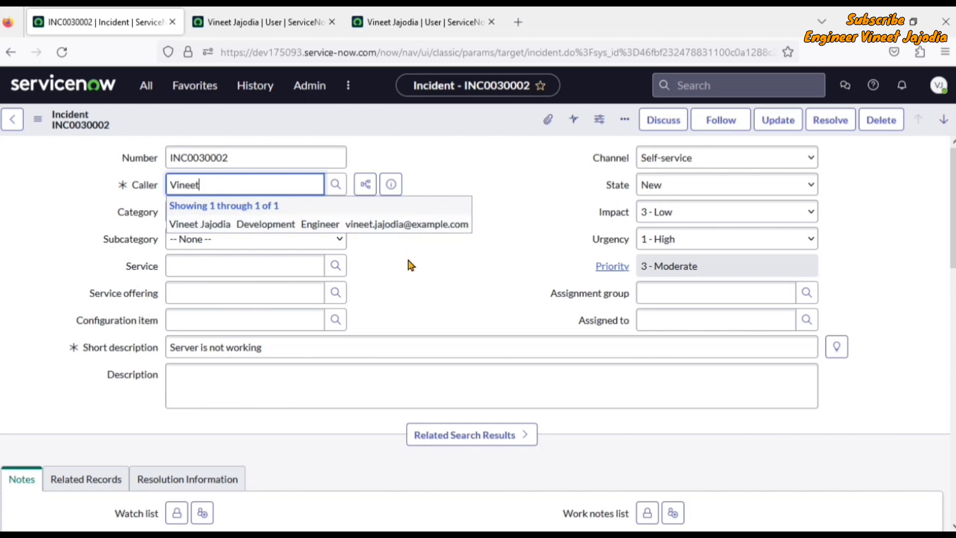
key(Tab)
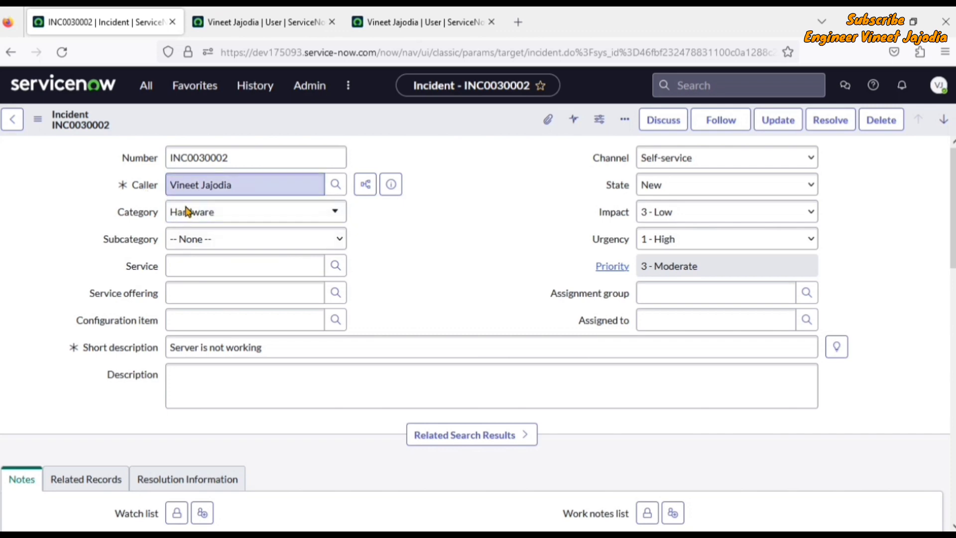
Reopen the Caller field's dictionary entry and rewrite the attribute as ref_ac_columns=title:department;email
right_click(145, 192)
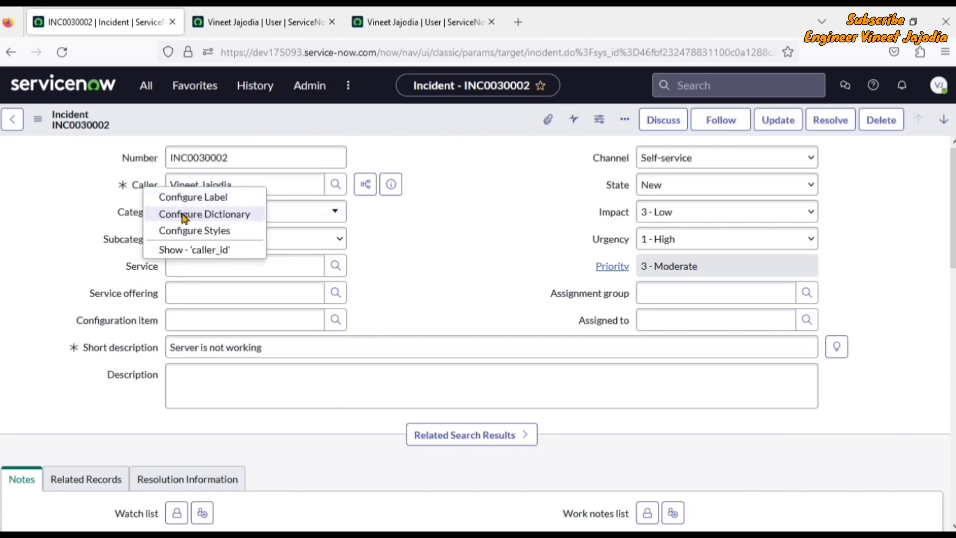
click(205, 215)
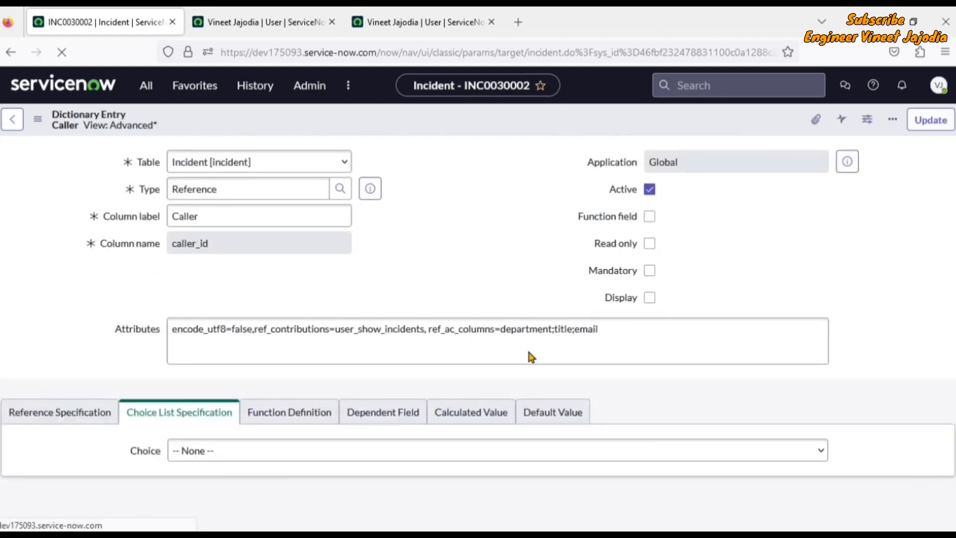
click(528, 351)
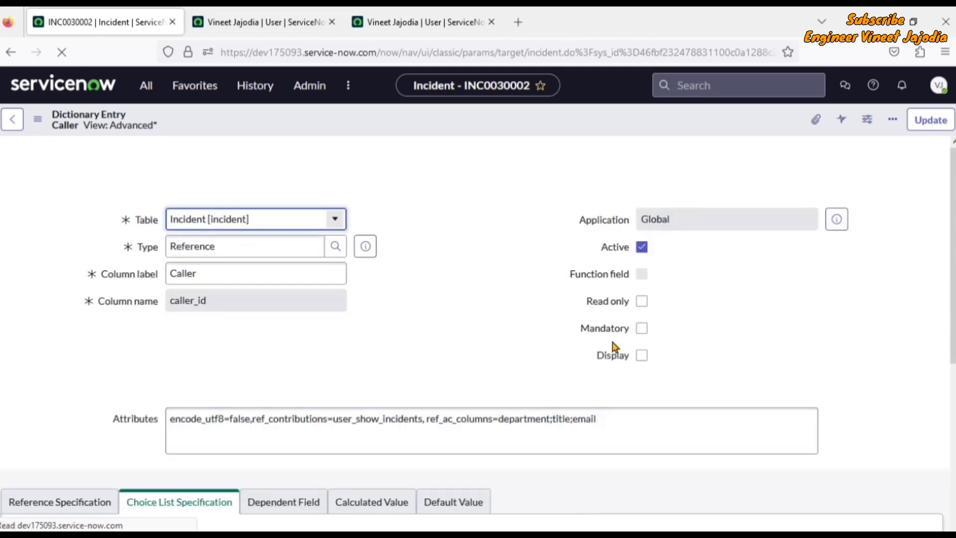
click(575, 419)
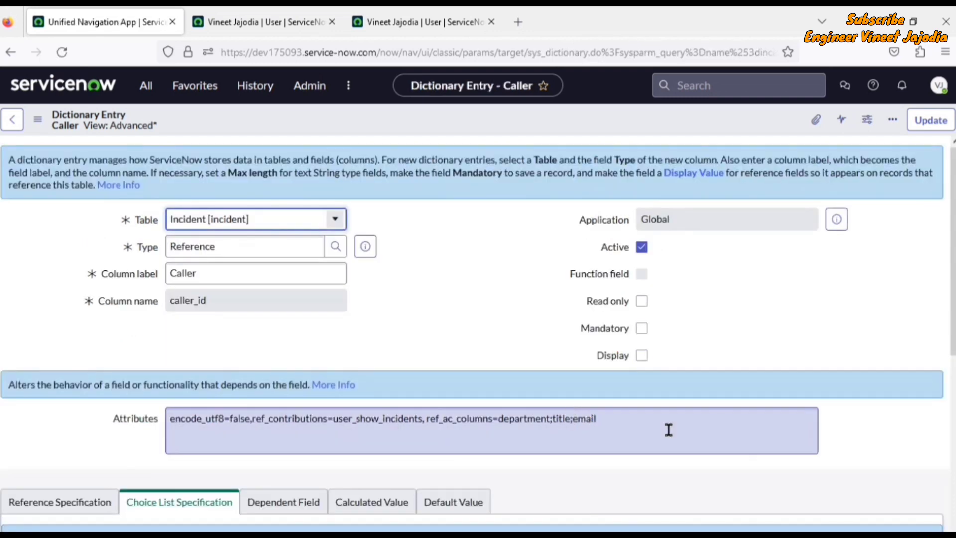
key(BackSpace)
key(BackSpace)
key(BackSpace)
key(BackSpace)
key(BackSpace)
key(BackSpace)
key(BackSpace)
key(BackSpace)
key(BackSpace)
key(BackSpace)
key(BackSpace)
key(BackSpace)
key(BackSpace)
key(BackSpace)
key(BackSpace)
key(BackSpace)
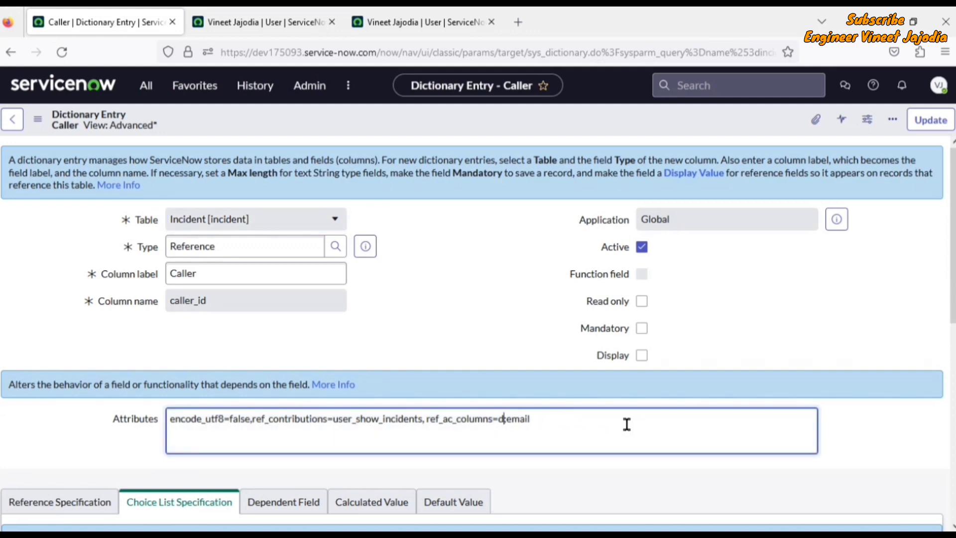
key(BackSpace)
text(title:department;)
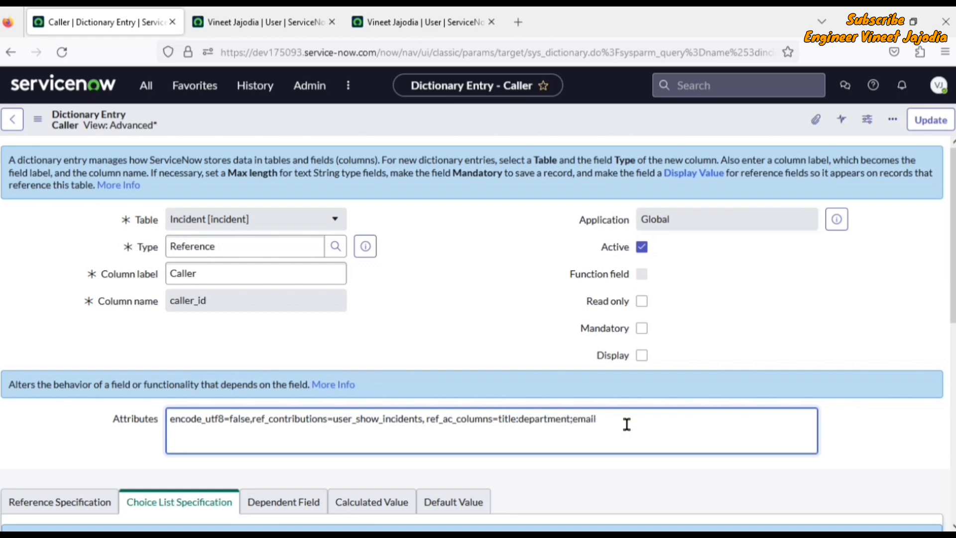
click(492, 324)
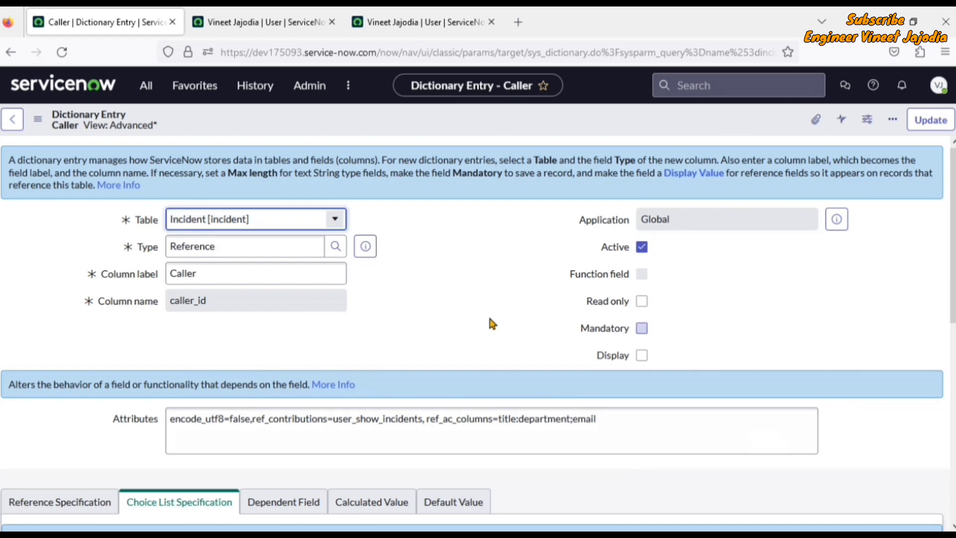
Replace the colon after title with a semicolon in the Caller attributes and save the dictionary entry
click(521, 422)
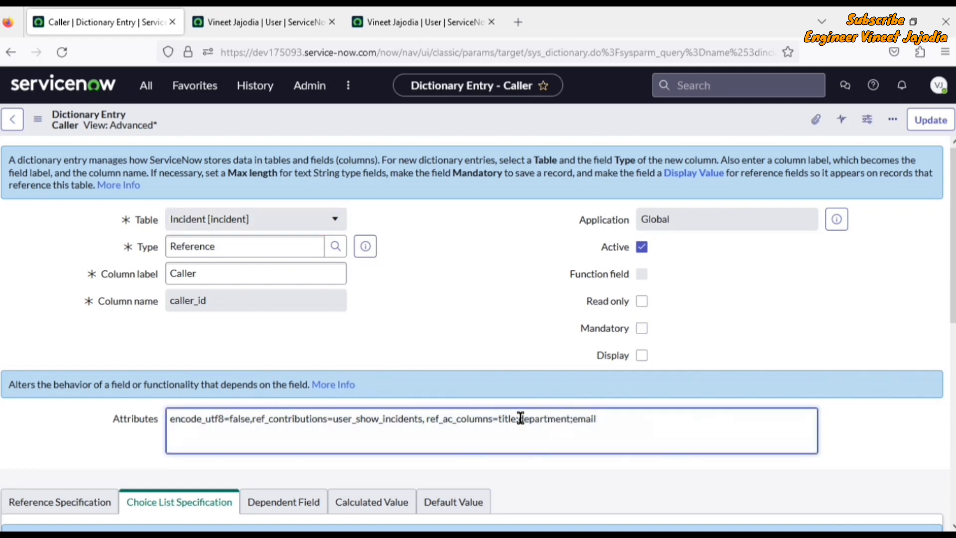
key(BackSpace)
text(;)
click(930, 119)
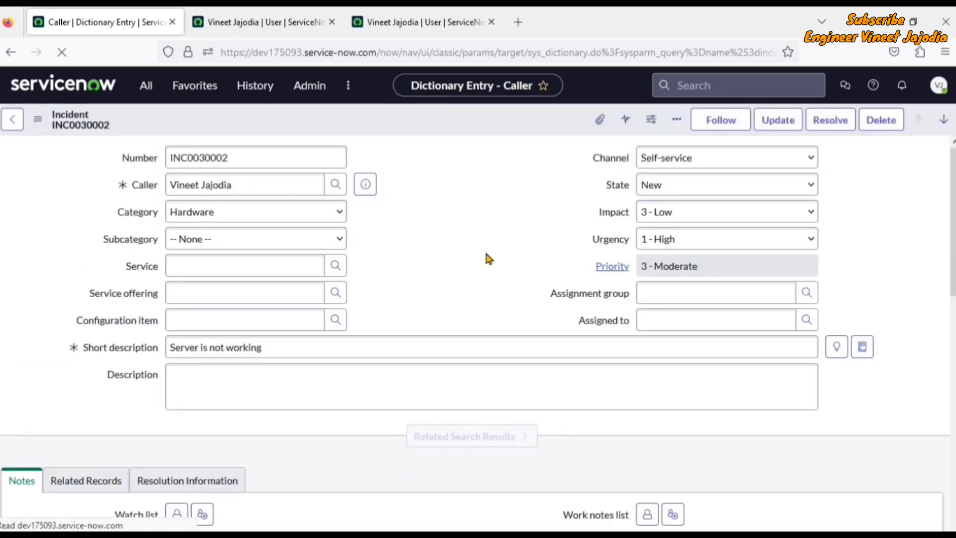
Reduce the incident's Caller value to the first name to check the new column order in the suggestions
click(250, 193)
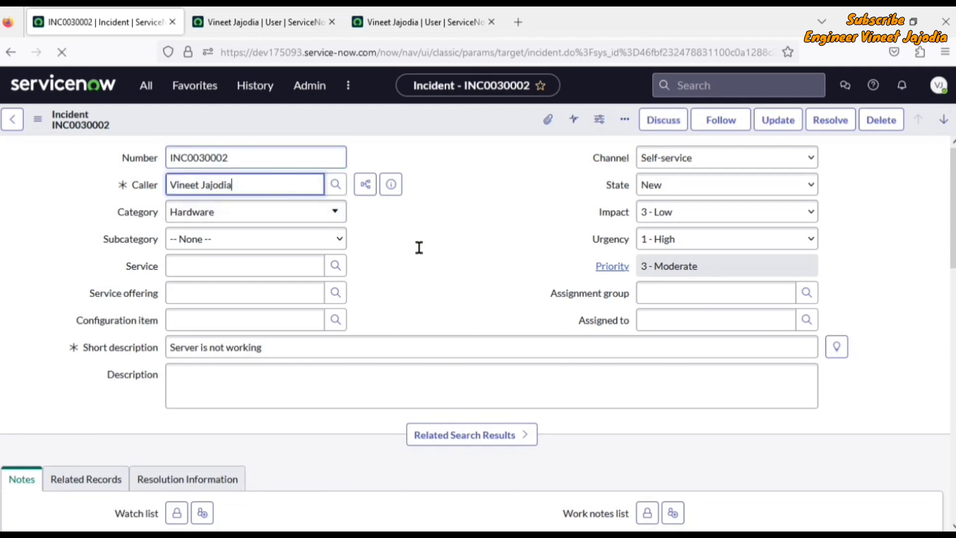
key(BackSpace)
key(BackSpace)
key(BackSpace)
key(BackSpace)
key(BackSpace)
key(BackSpace)
key(BackSpace)
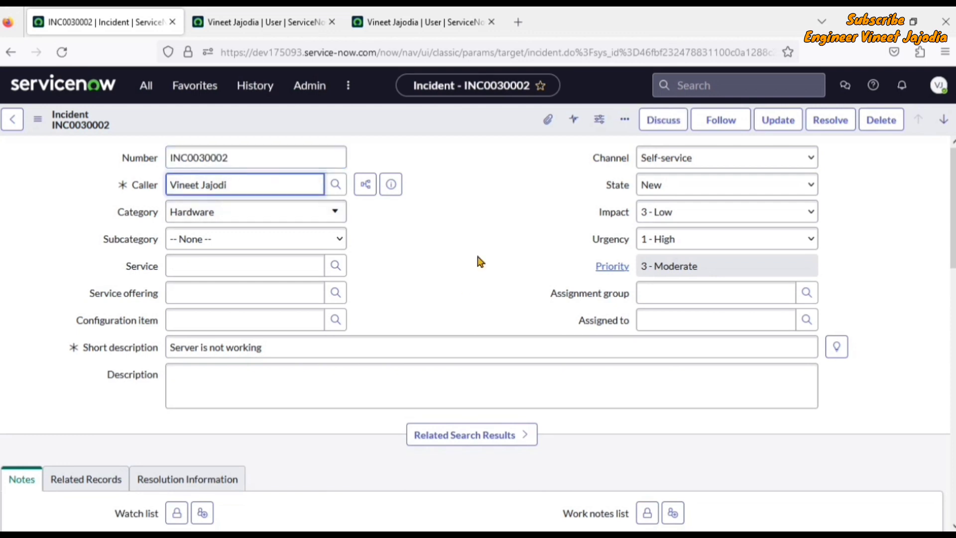
key(BackSpace)
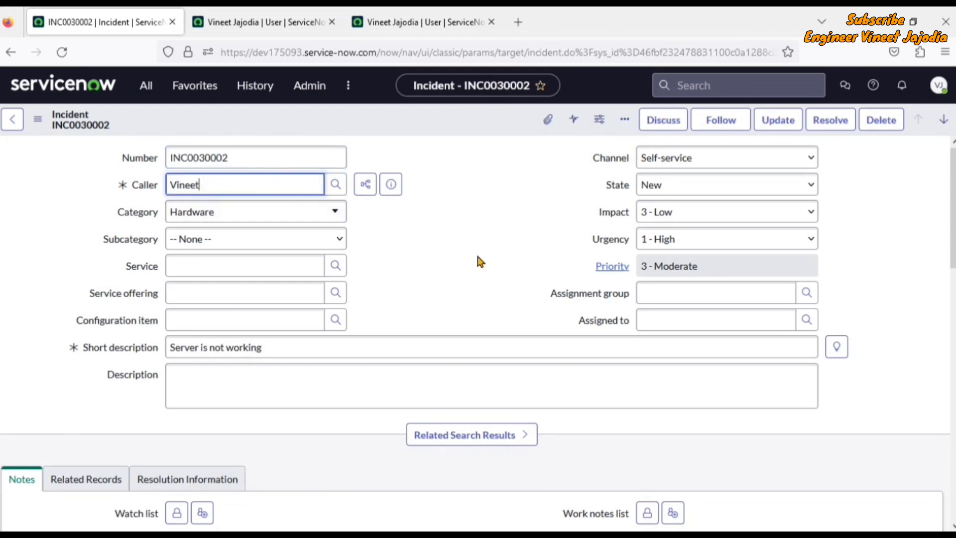